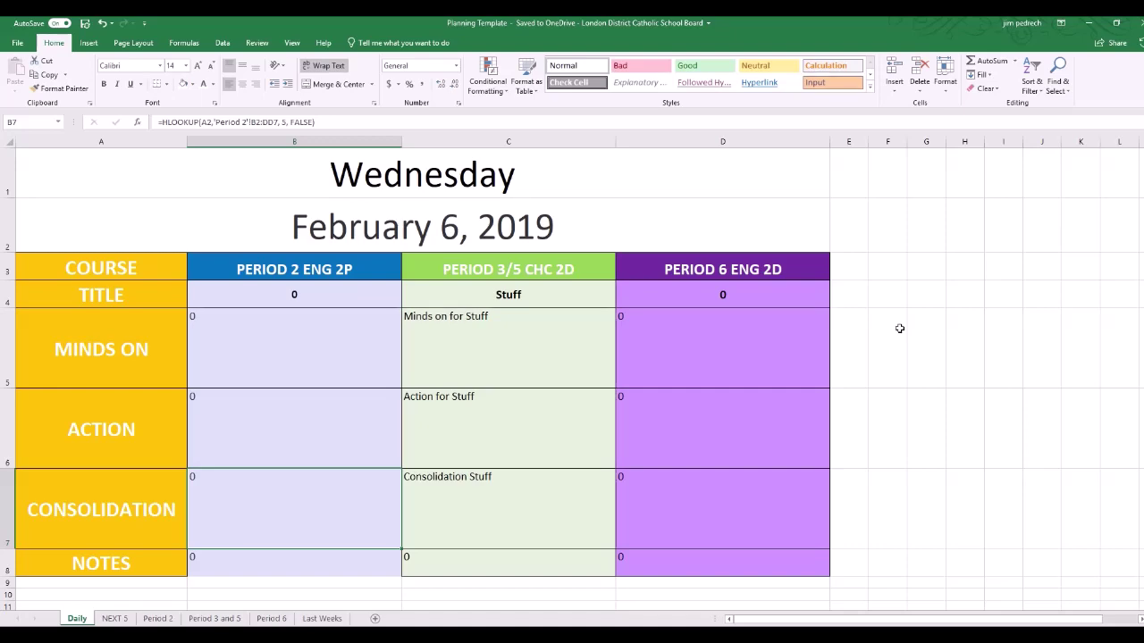
Look through the Period 2, Period 3 and 5, and Period 6 sheets to compare their lesson-planning layouts
left_click(157, 618)
left_click(207, 619)
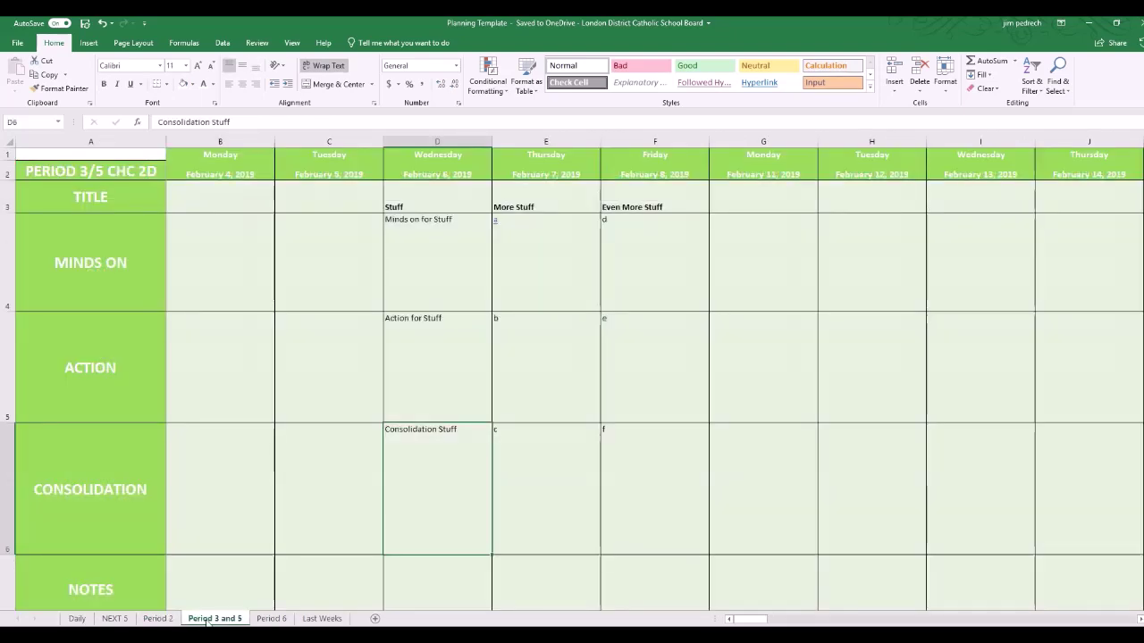
left_click(270, 621)
left_click(219, 620)
left_click(166, 621)
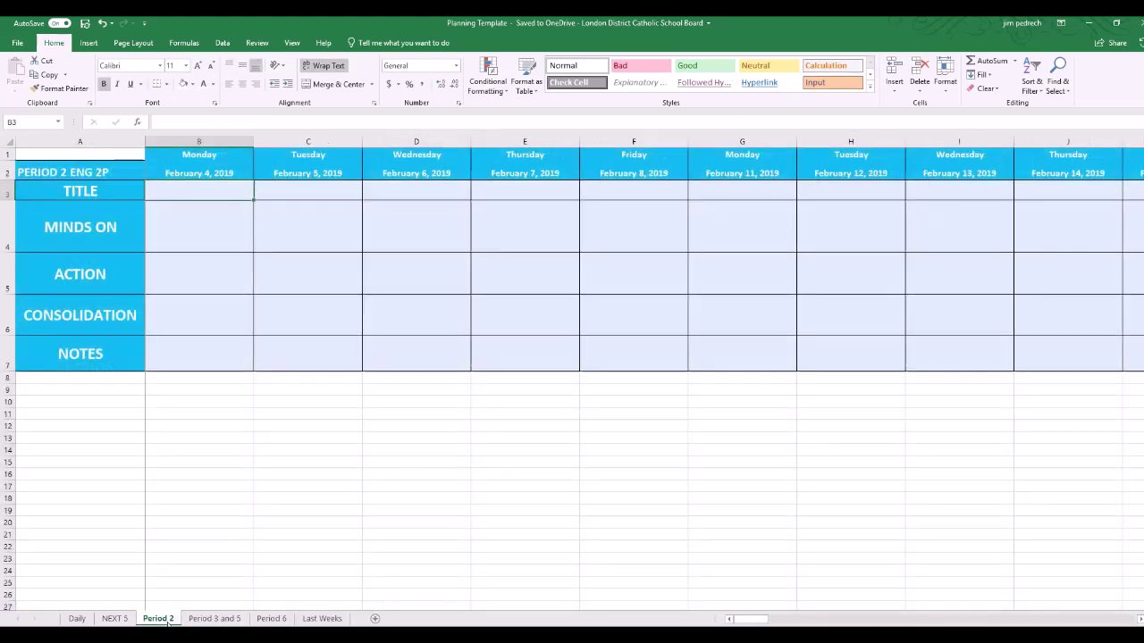
left_click(214, 619)
left_click(271, 619)
left_click(214, 618)
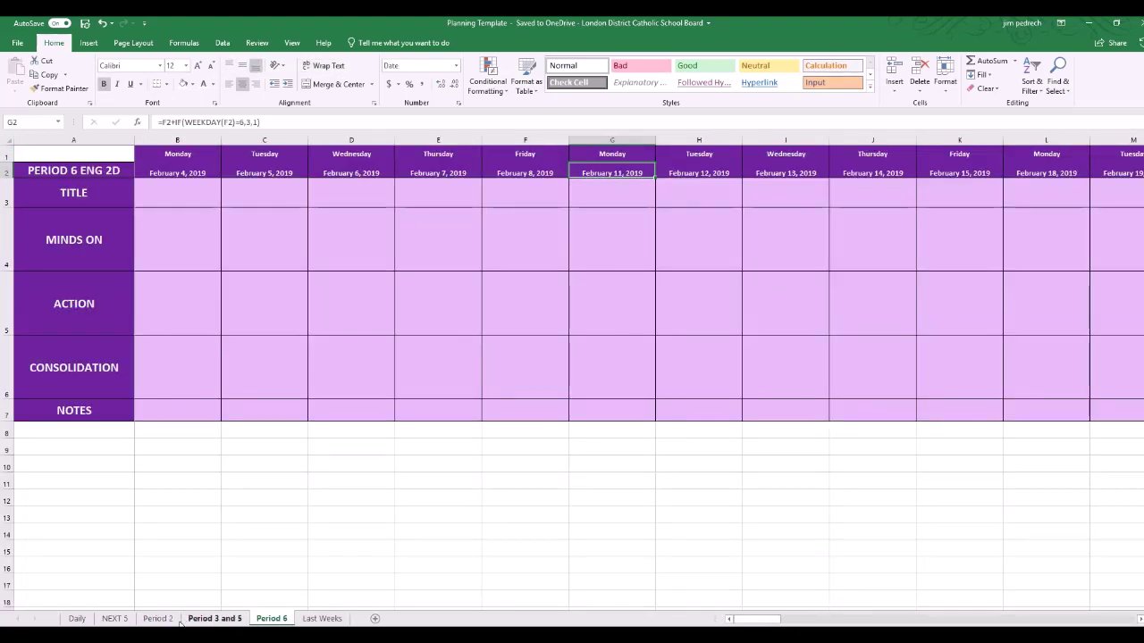
left_click(158, 619)
left_click(214, 619)
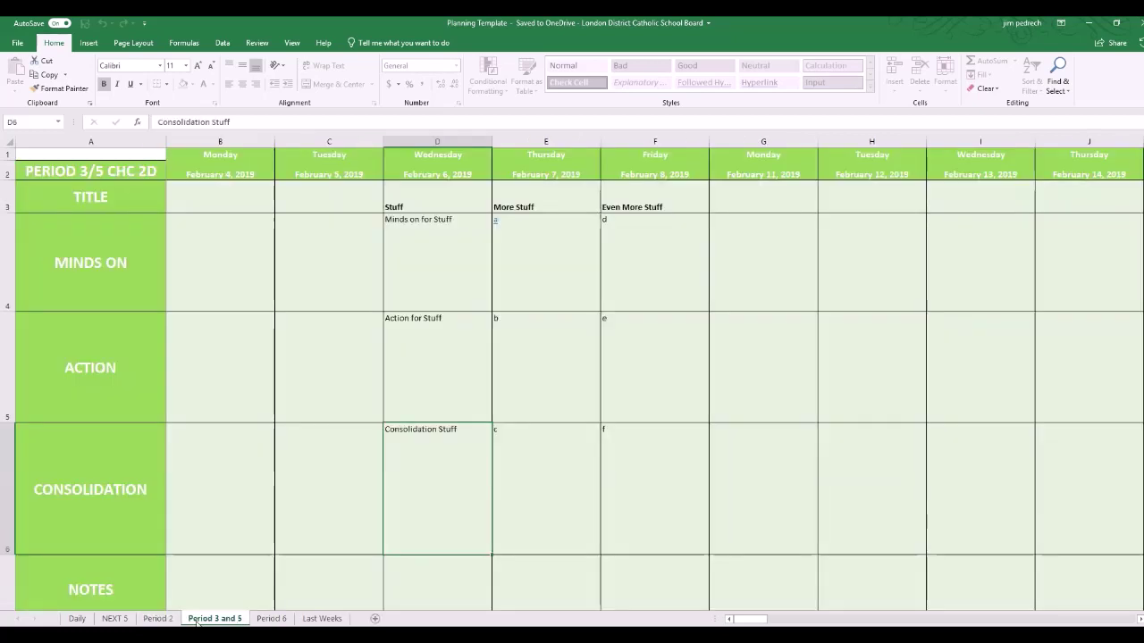
left_click(158, 618)
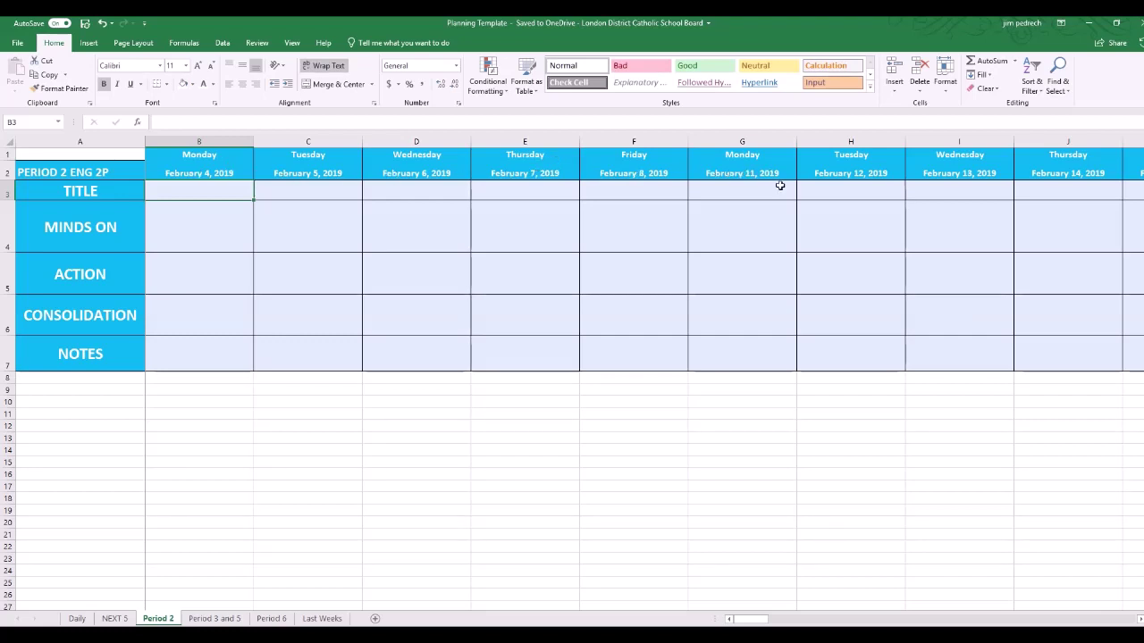
Examine the Period 2 sheet's lesson cells for the first date and the formulas behind its date header row
left_click(182, 226)
left_click(181, 313)
left_click(195, 362)
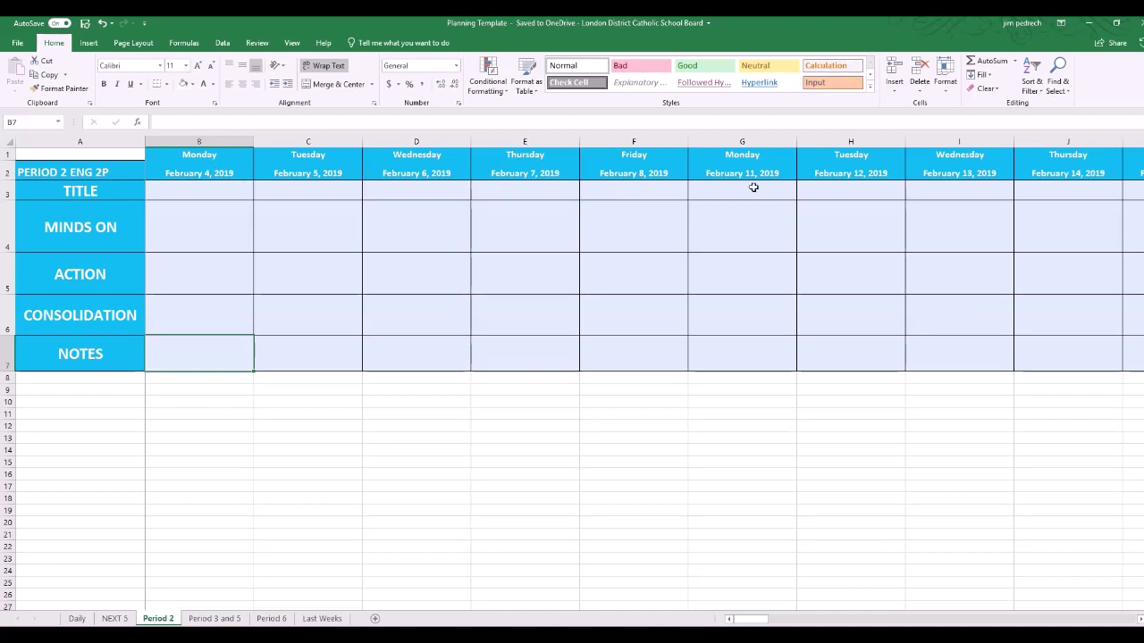
left_click(182, 176)
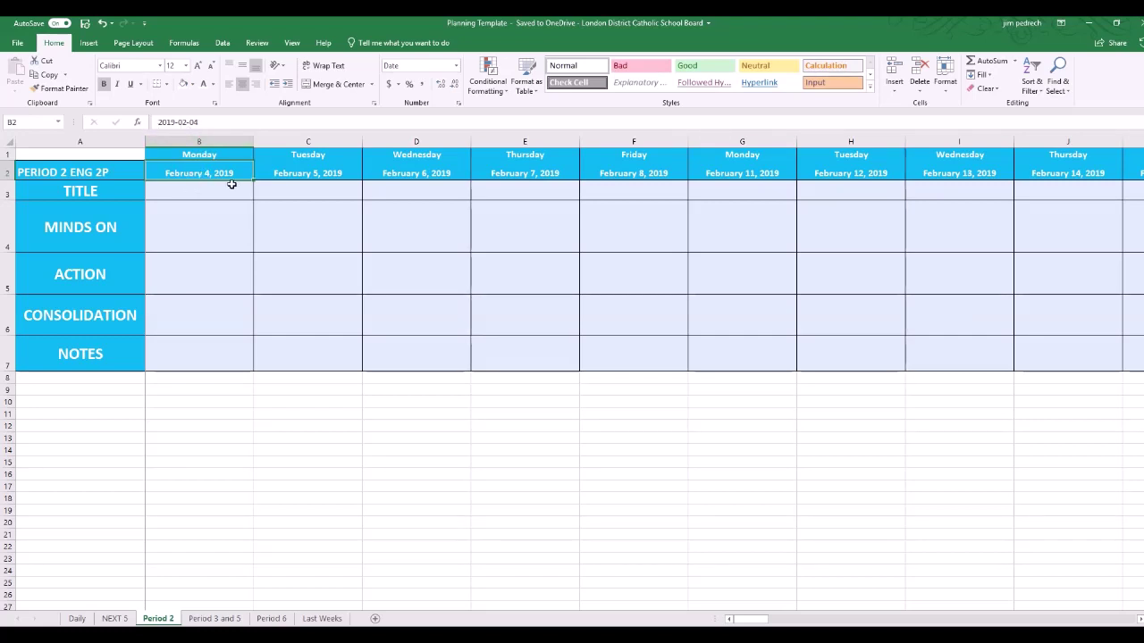
left_click(281, 175)
left_click(390, 179)
left_click(501, 178)
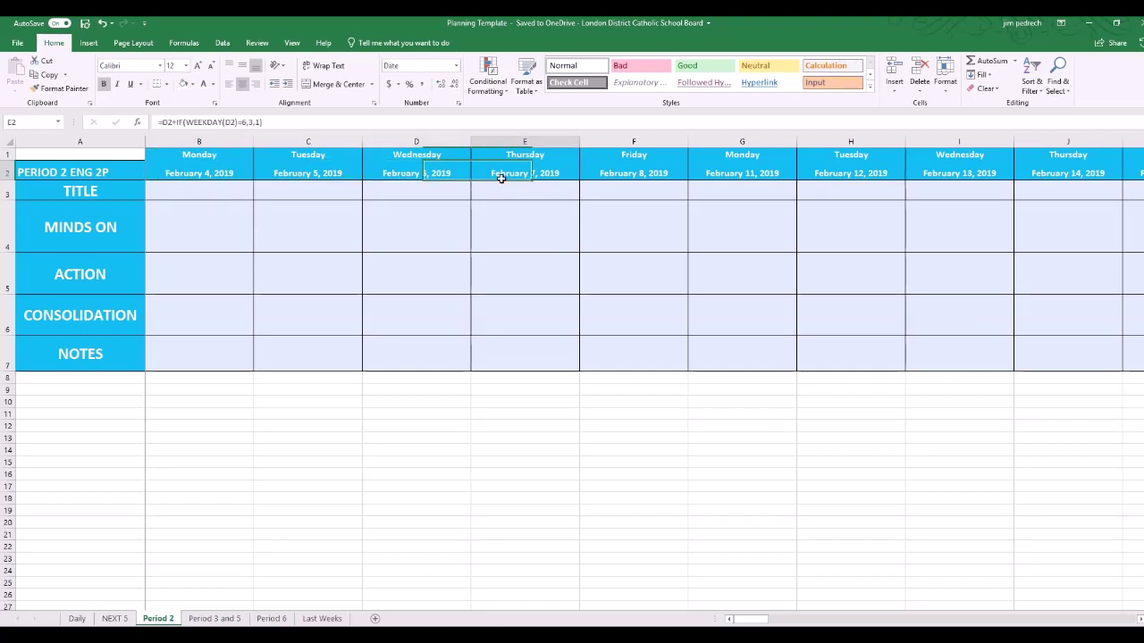
left_click(212, 175)
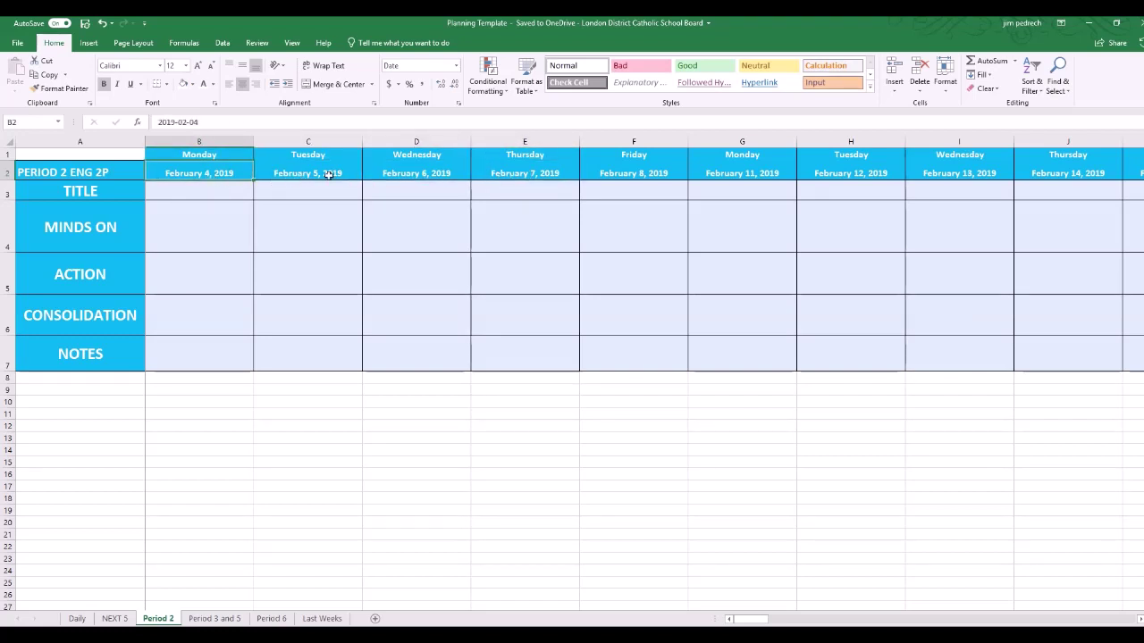
left_click(329, 175)
left_click(211, 176)
left_click_drag(664, 153, 718, 177)
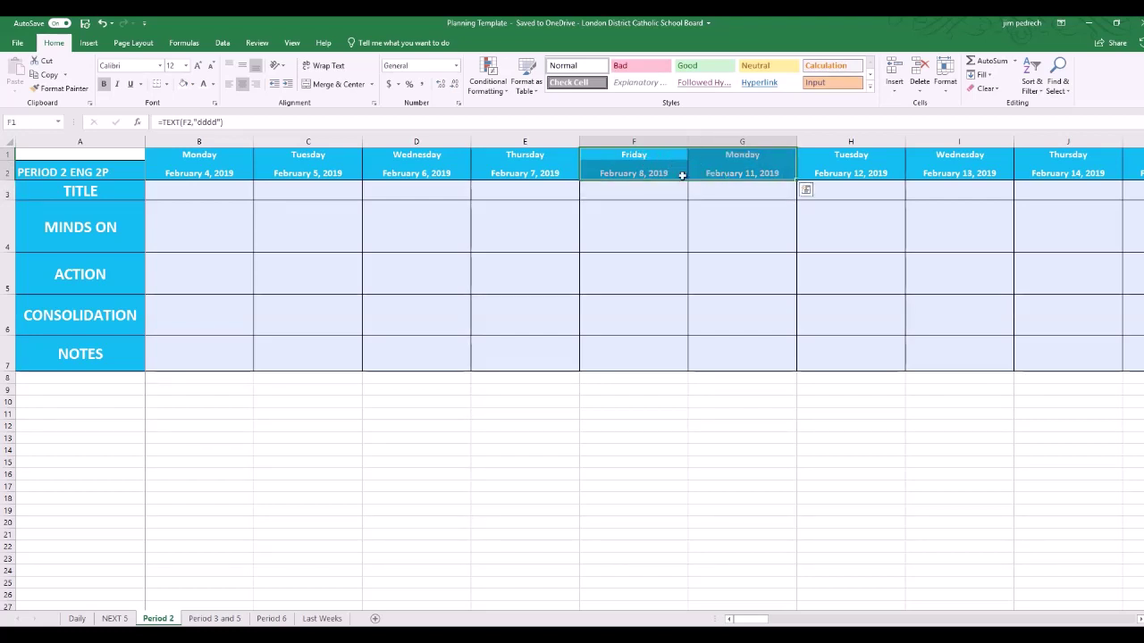
left_click(674, 209)
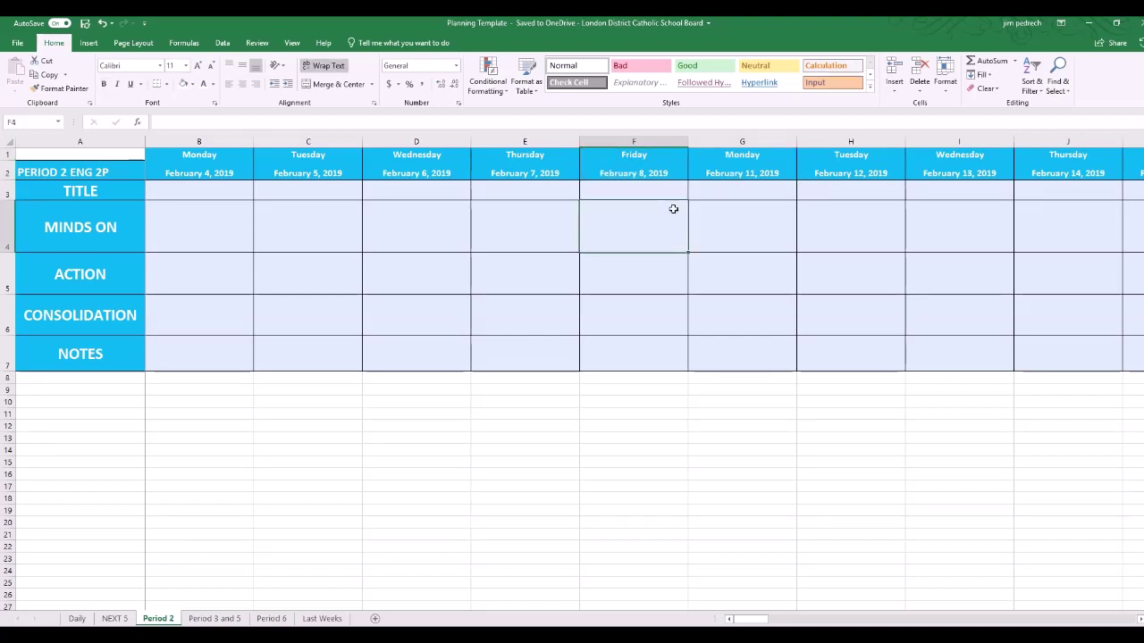
Copy the start date text from cell B2 of the Period 2 sheet, leaving the cell as it is
left_click(220, 172)
left_click_drag(215, 128, 156, 124)
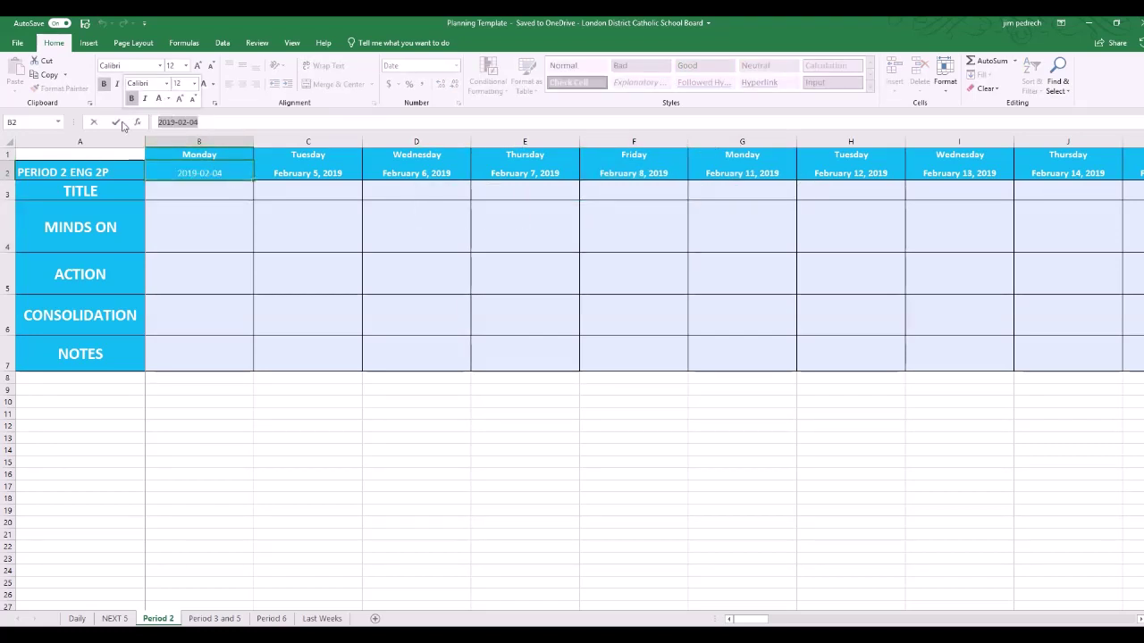
key("Return")
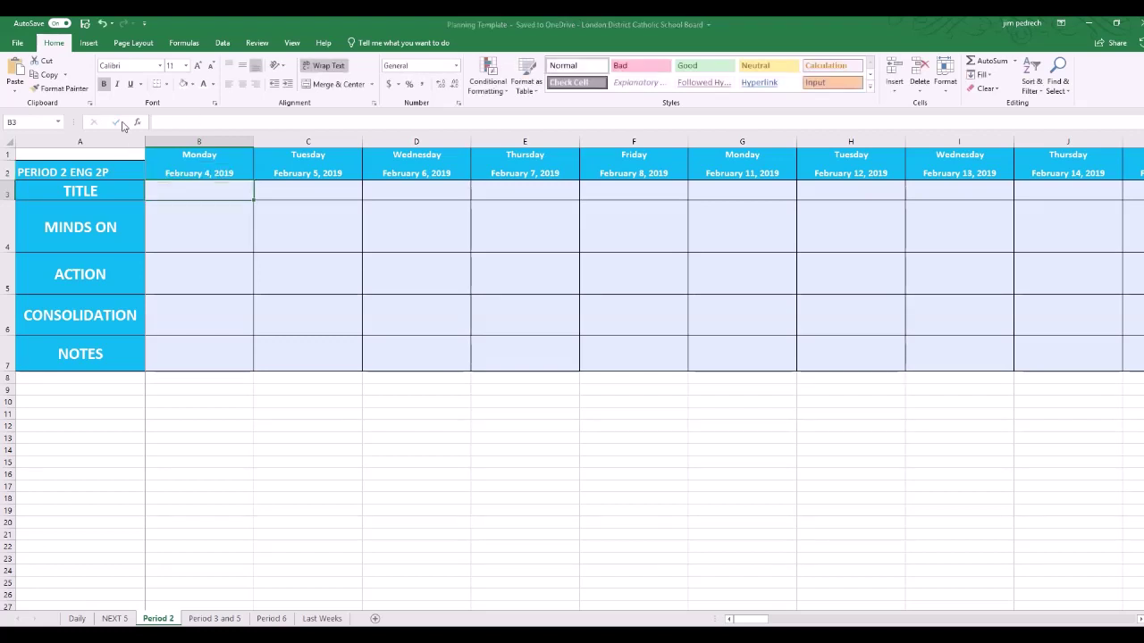
Change the start date in cell B2 of the Period 2 sheet to 2020-09-04
left_click(154, 175)
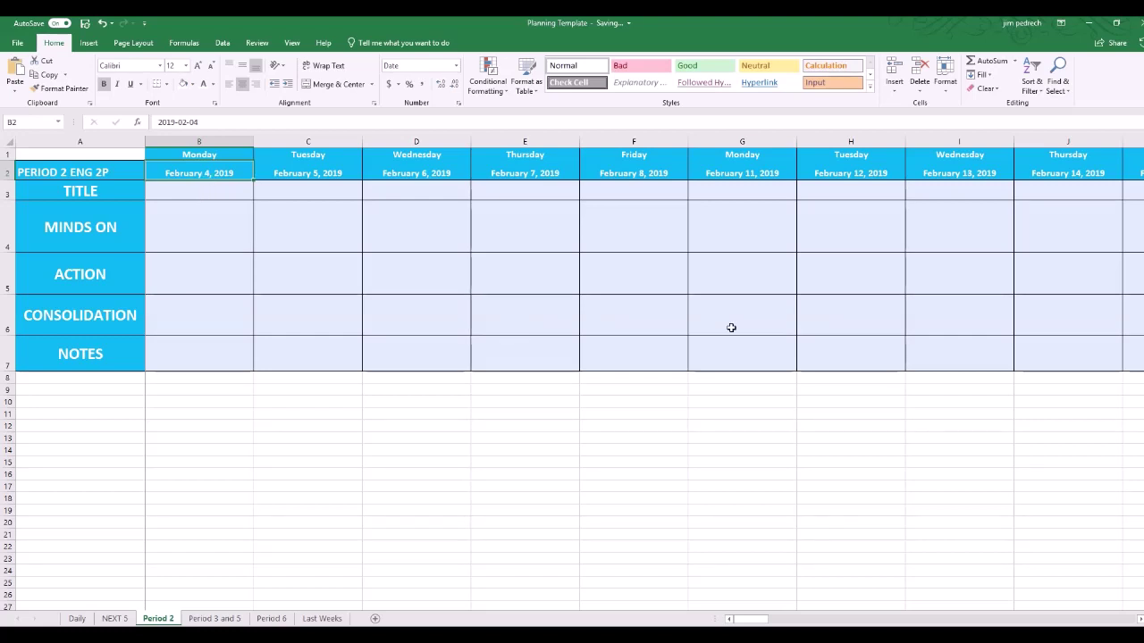
left_click(174, 122)
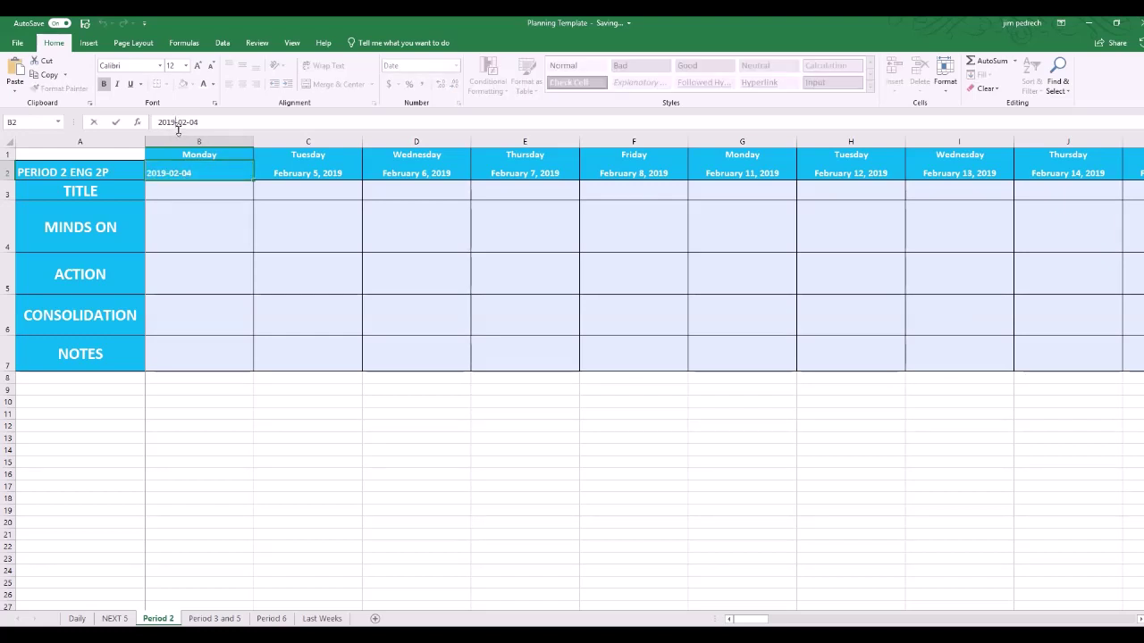
key("BackSpace")
key("BackSpace")
type("20")
left_click(188, 122)
key("BackSpace")
type("8")
key("BackSpace")
type("9")
key("Return")
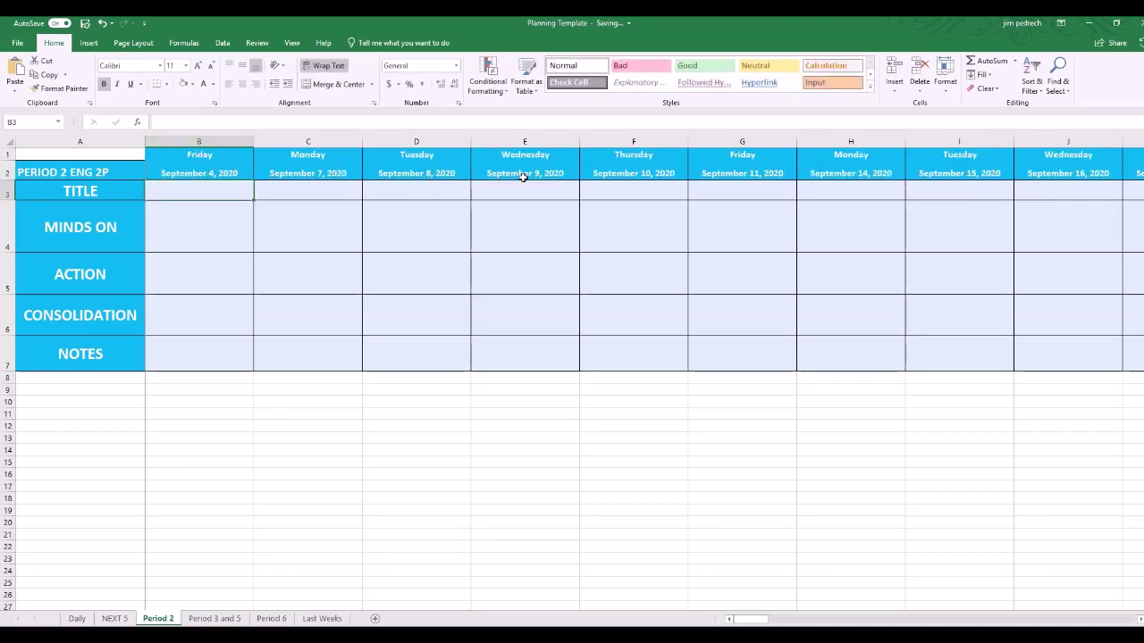
Check the weekday formula in B1, and restore the Period 2 start date in B2 to 2019-02-04
left_click(204, 157)
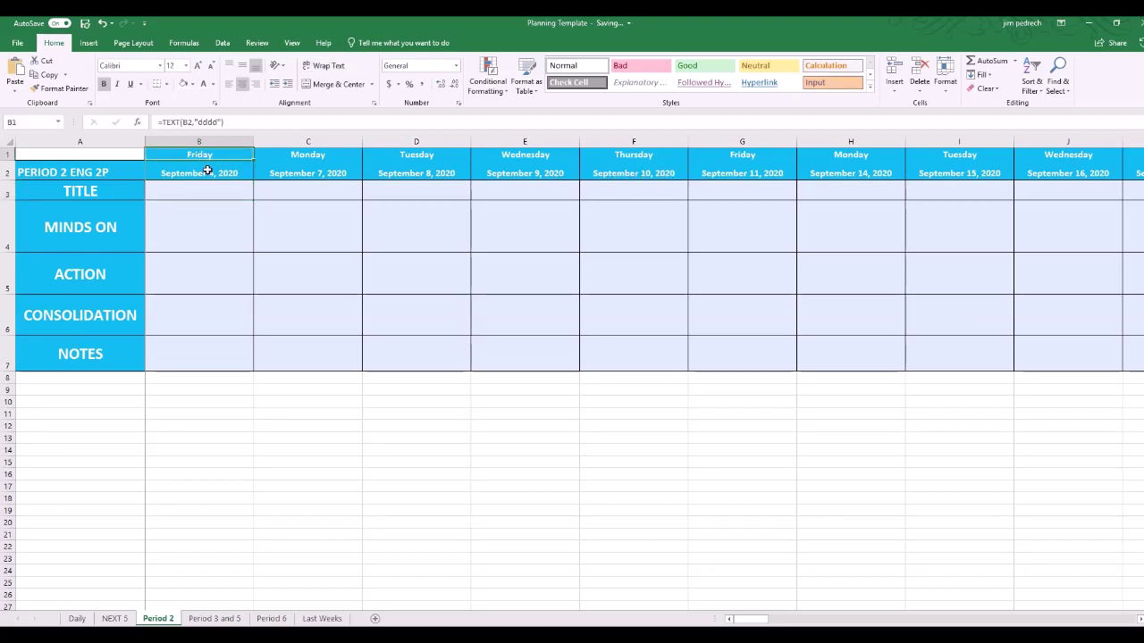
left_click(212, 175)
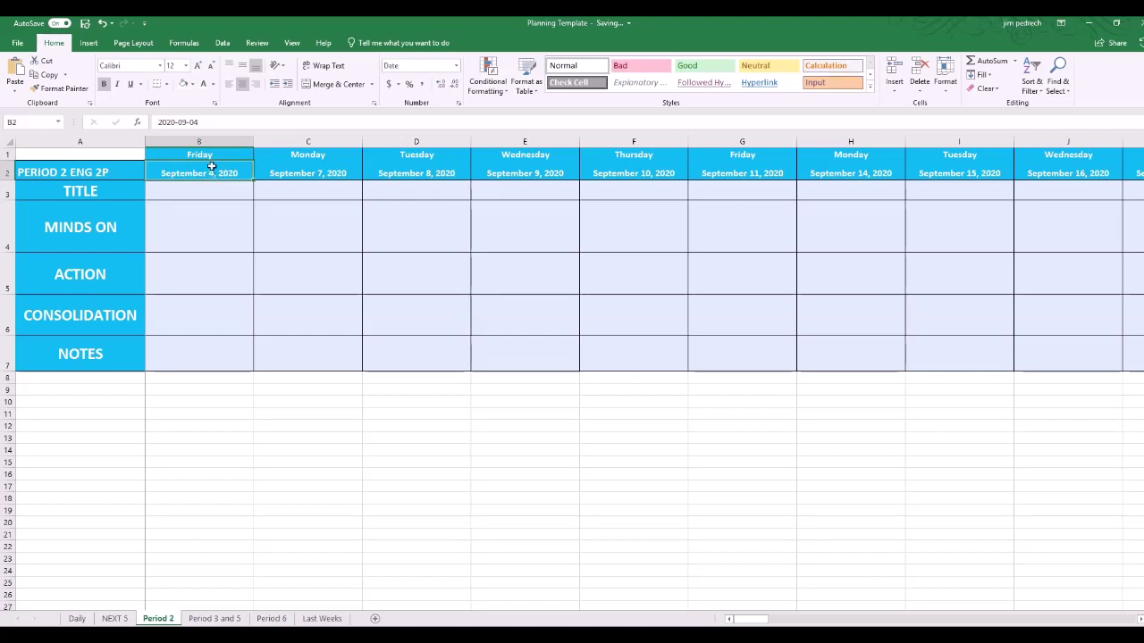
left_click(209, 155)
left_click(207, 173)
left_click_drag(209, 122, 112, 126)
type("2019-02-04")
key("Return")
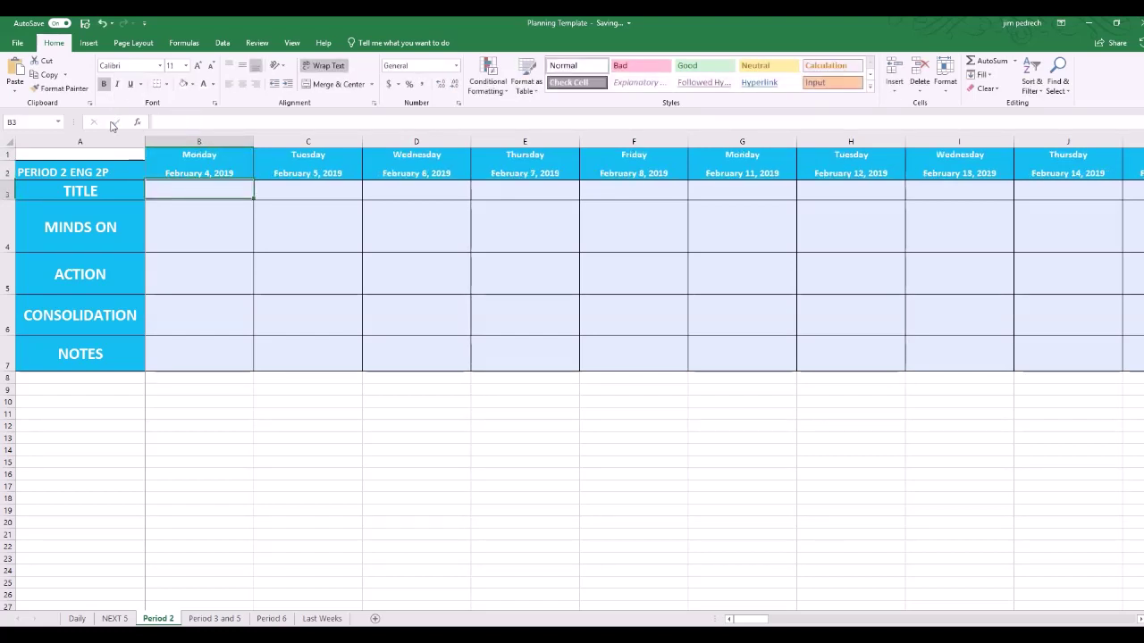
Review the start date on the Period 2 sheet and compare it with the dates on the other period sheets
left_click(427, 239)
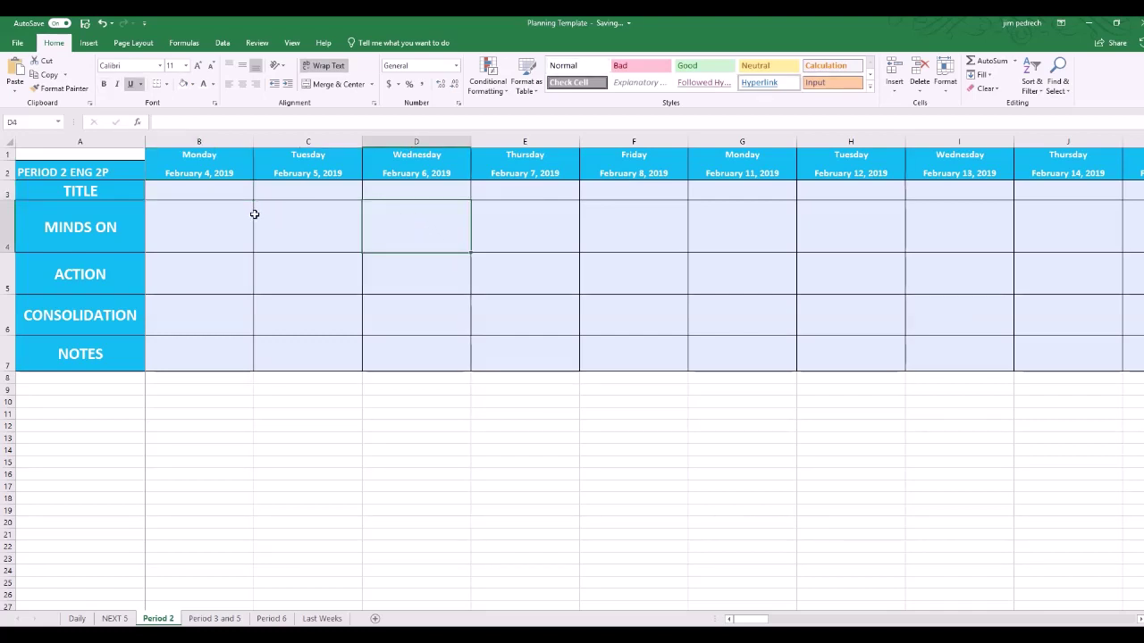
left_click(227, 178)
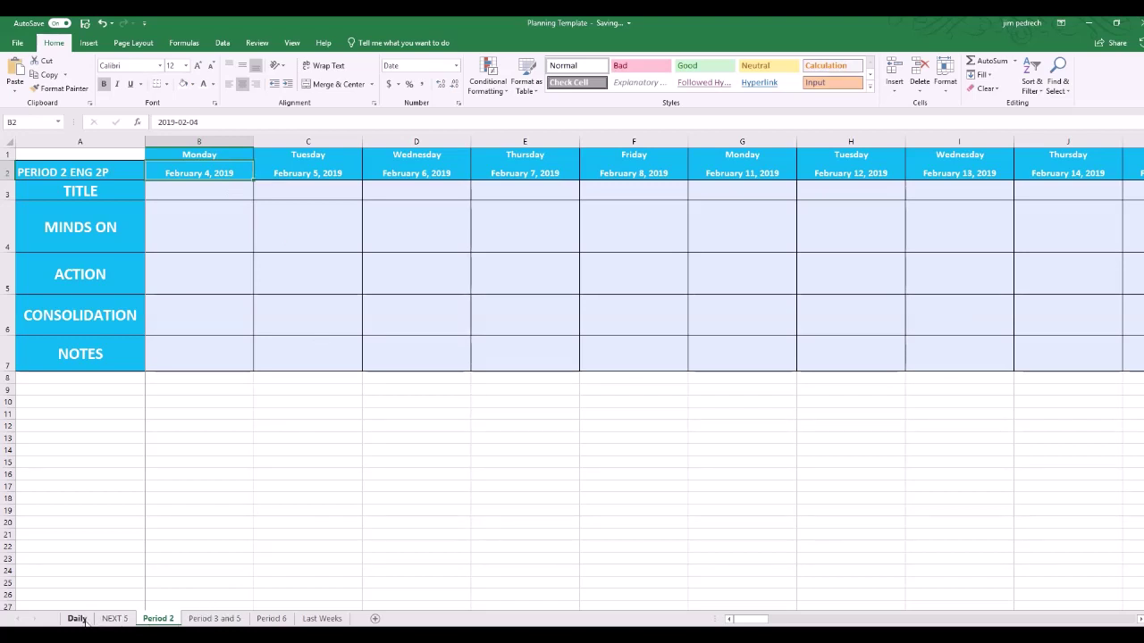
left_click(219, 620)
left_click(271, 619)
left_click(215, 619)
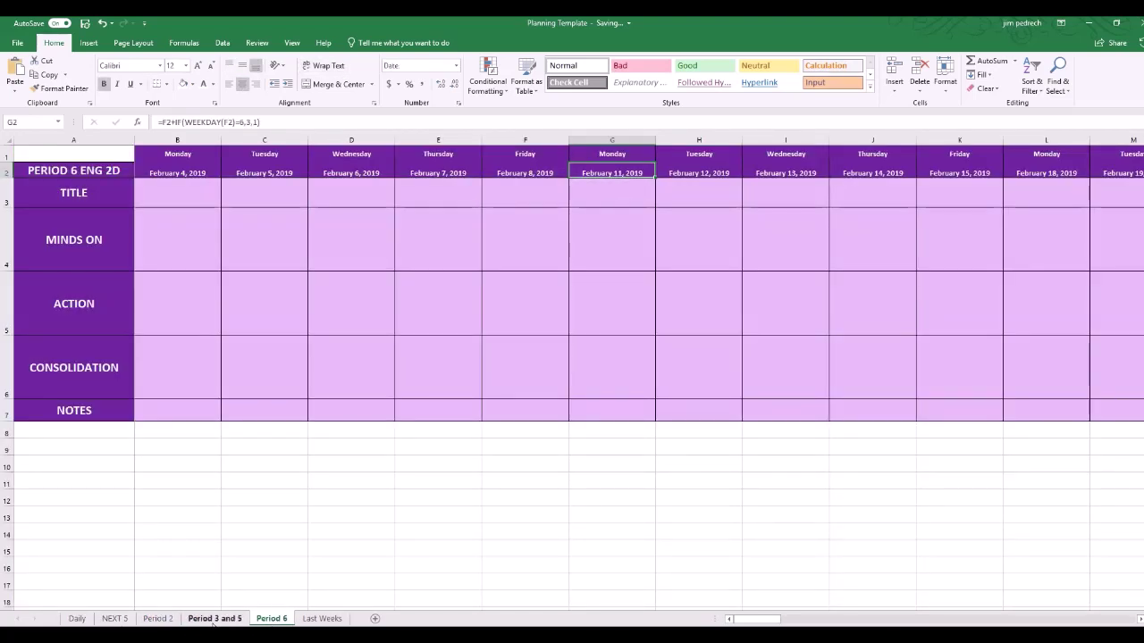
left_click(157, 619)
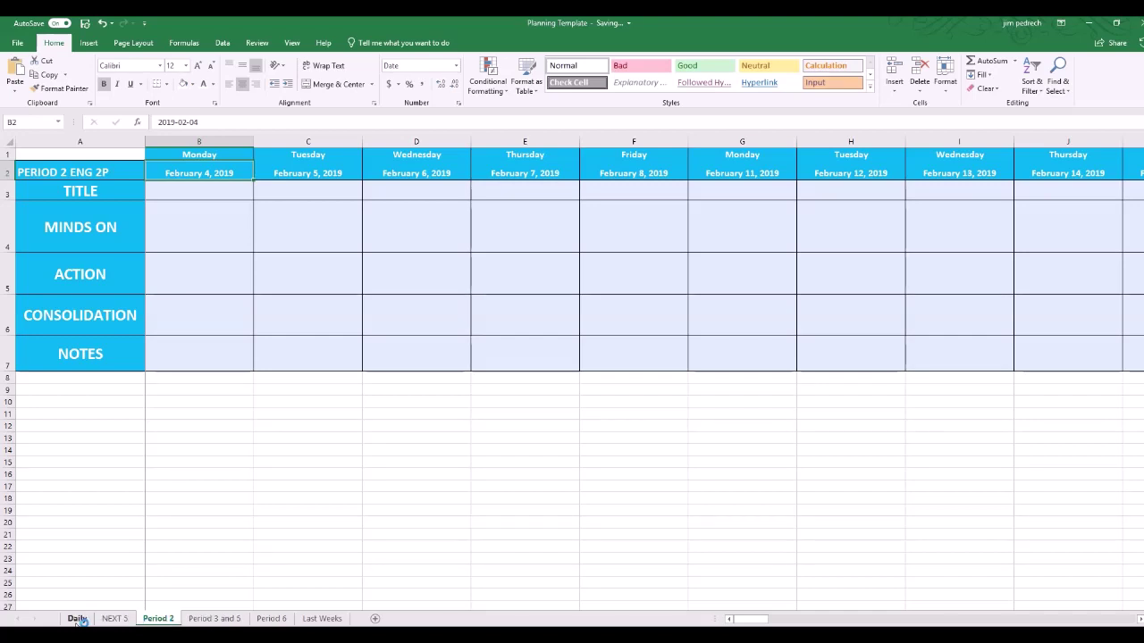
Inspect the Daily sheet's formulas for the weekday, date and Period 2 title, and check the period sheets they draw from
left_click(78, 619)
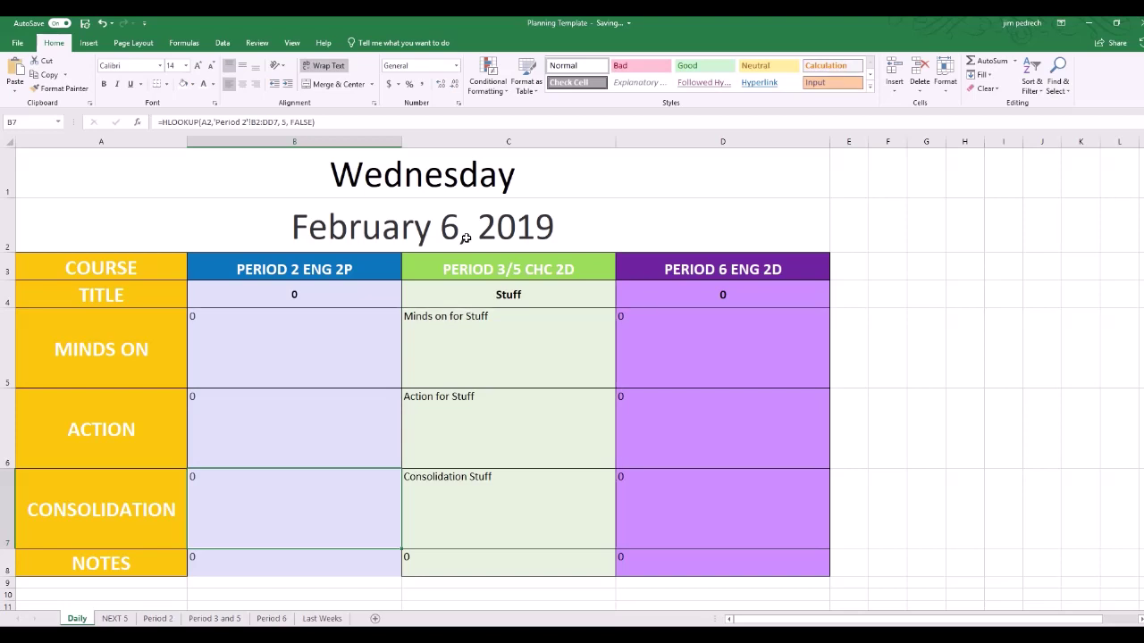
left_click(402, 179)
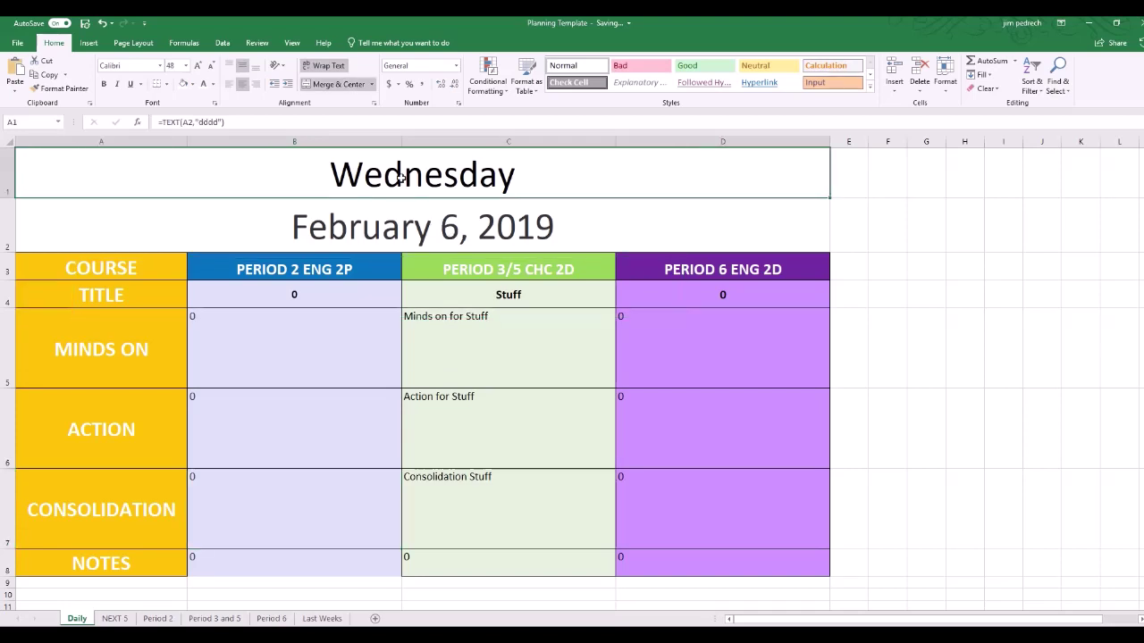
left_click(390, 226)
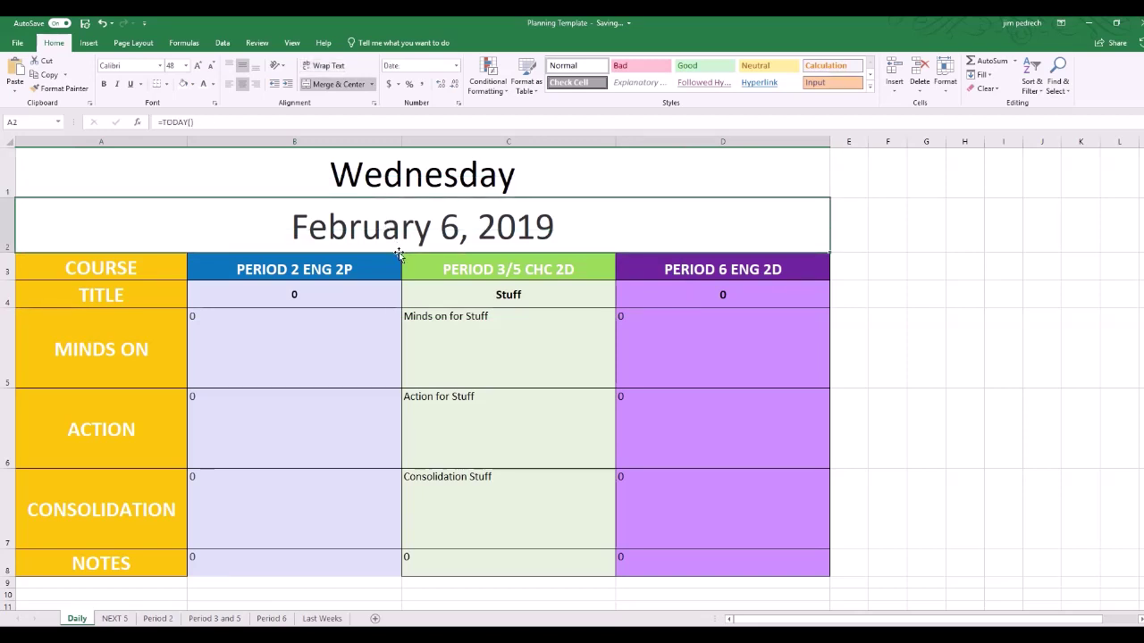
left_click(371, 294)
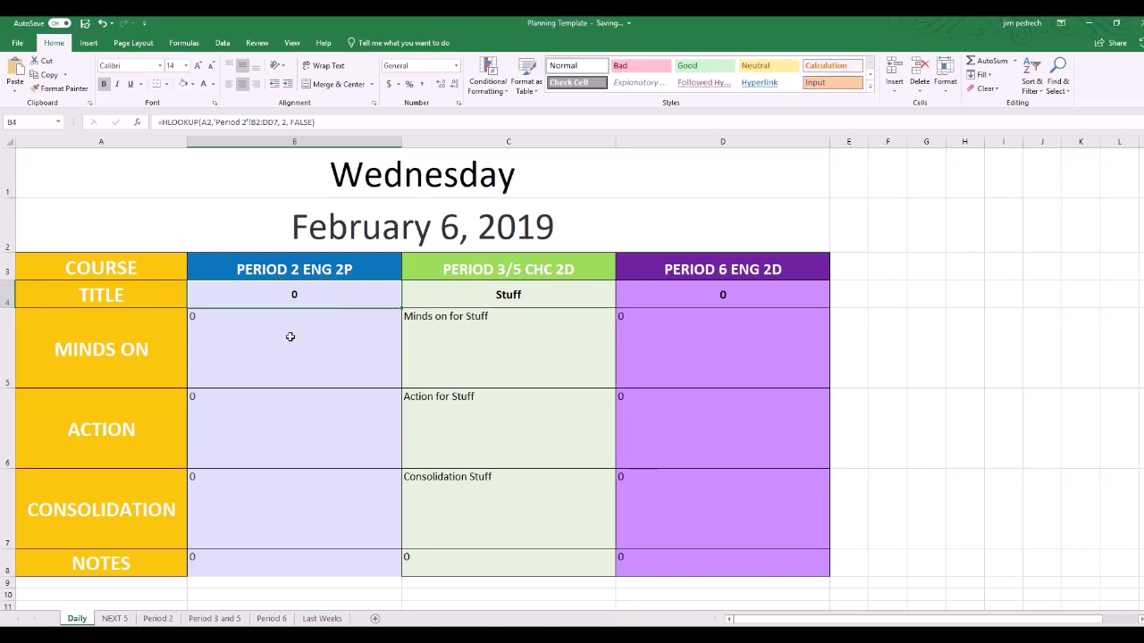
left_click(158, 619)
left_click(214, 619)
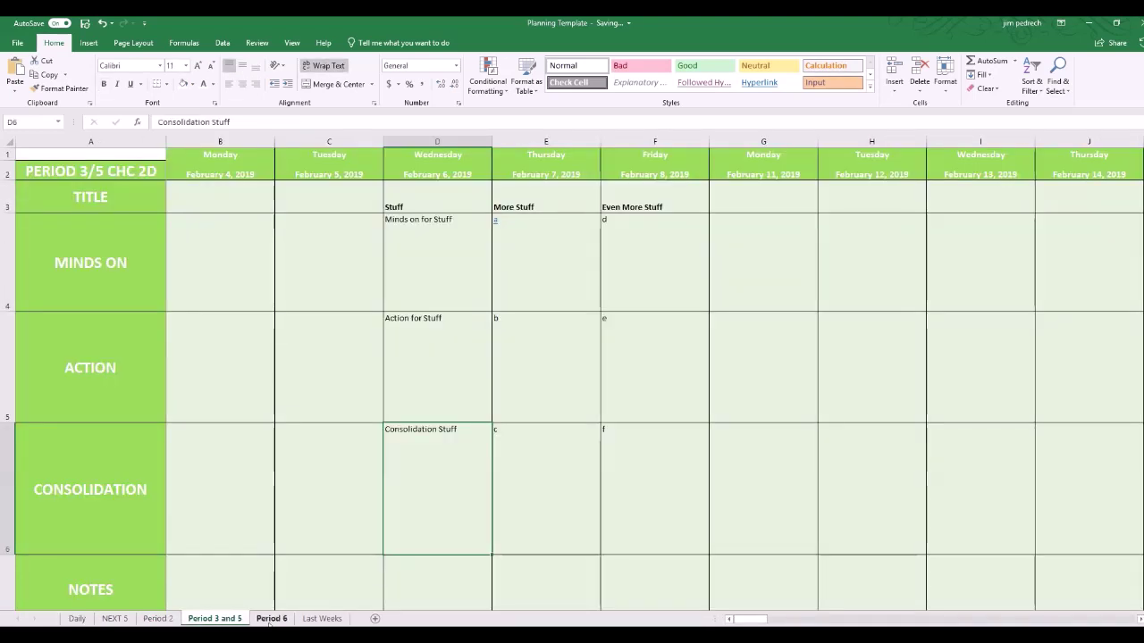
left_click(272, 618)
left_click(215, 619)
left_click(77, 619)
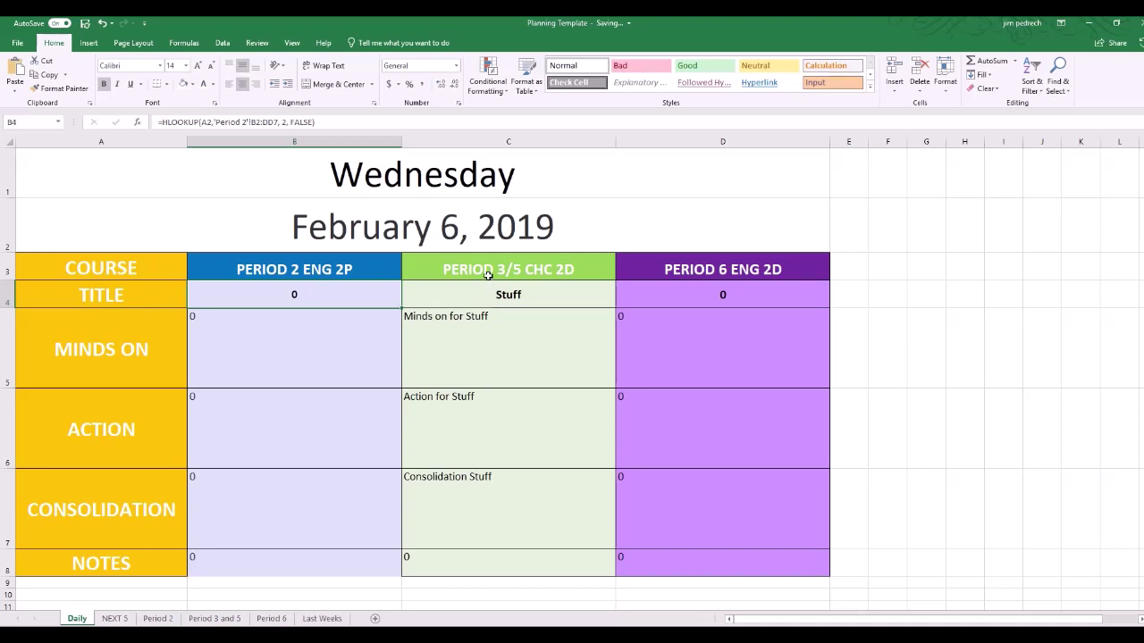
Compare the Daily sheet's Period 3/5 lookup formulas for title, minds on and action with their source entries on the Period 3 and 5 sheet
left_click(540, 297)
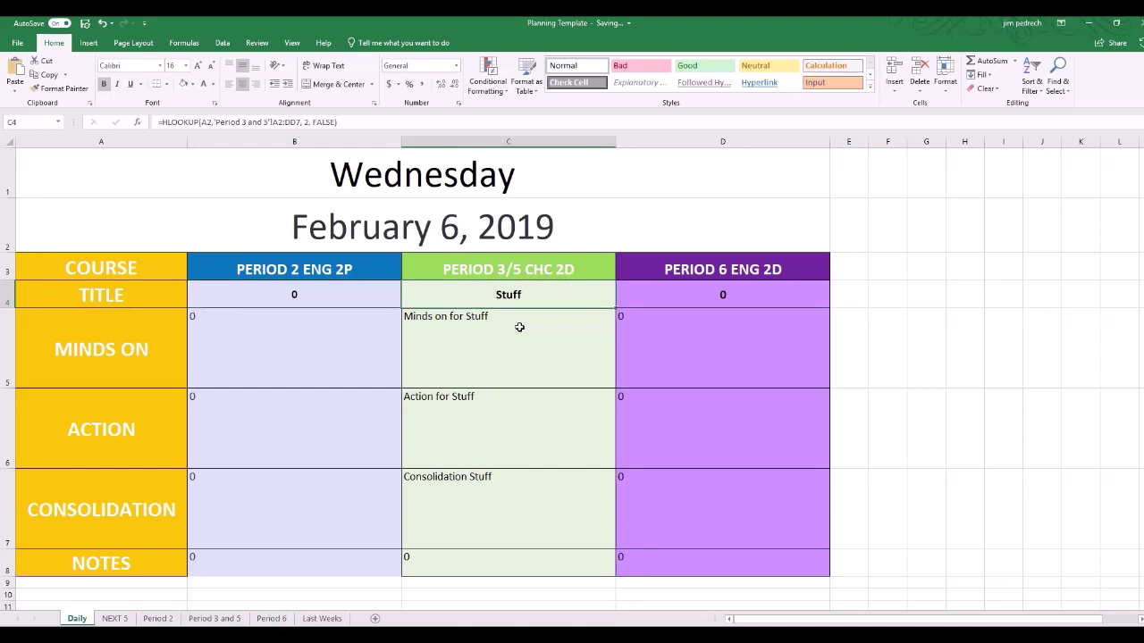
left_click(519, 327)
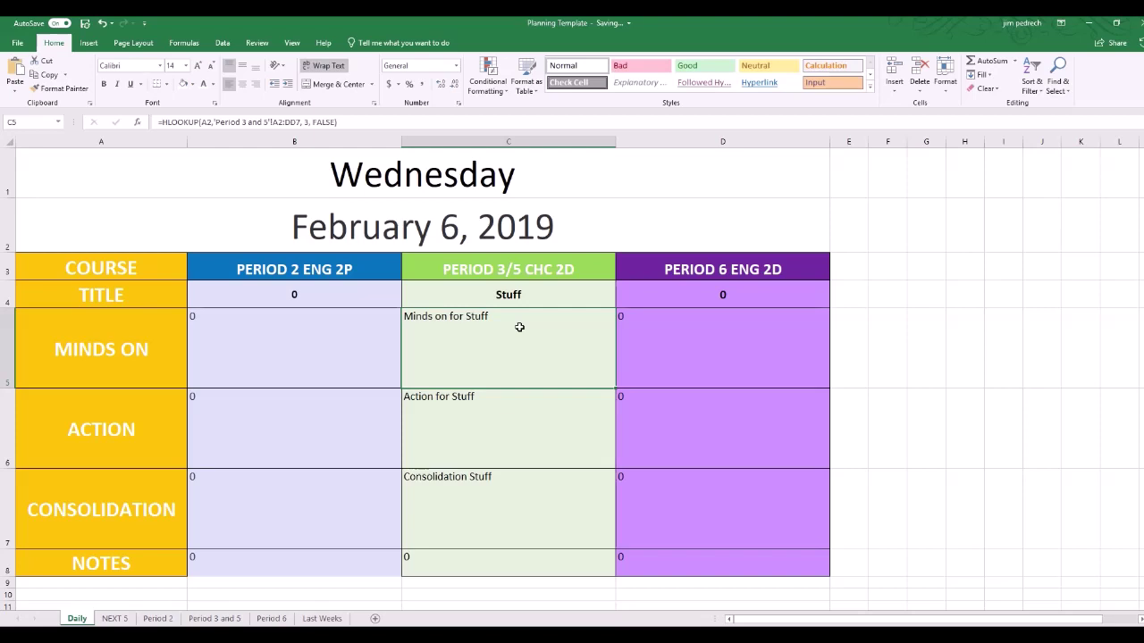
left_click(499, 408)
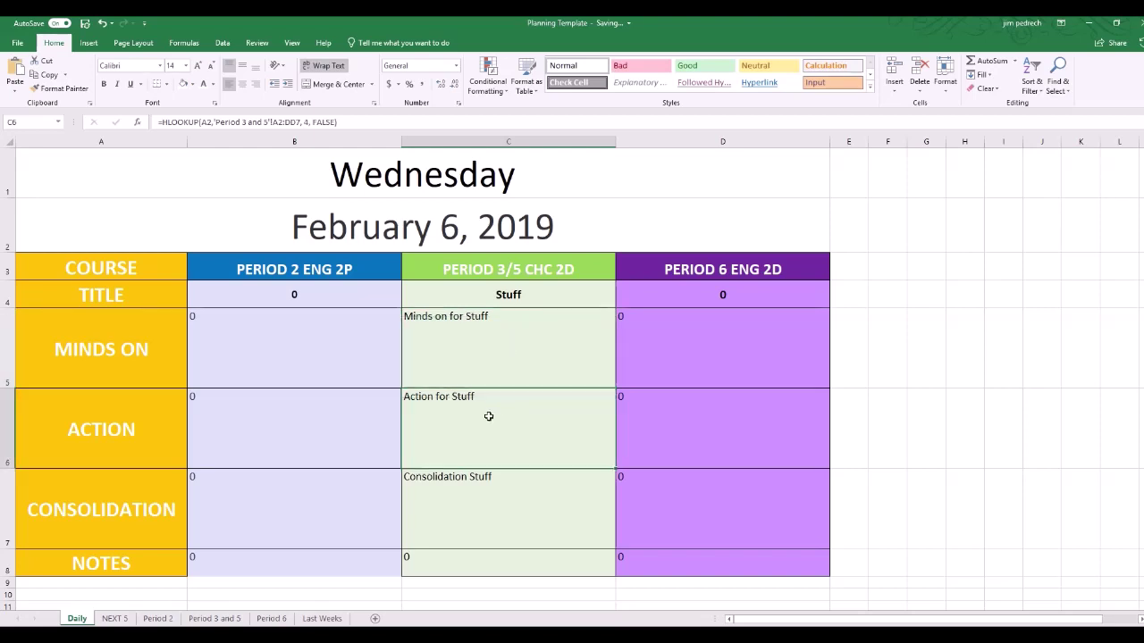
left_click(214, 618)
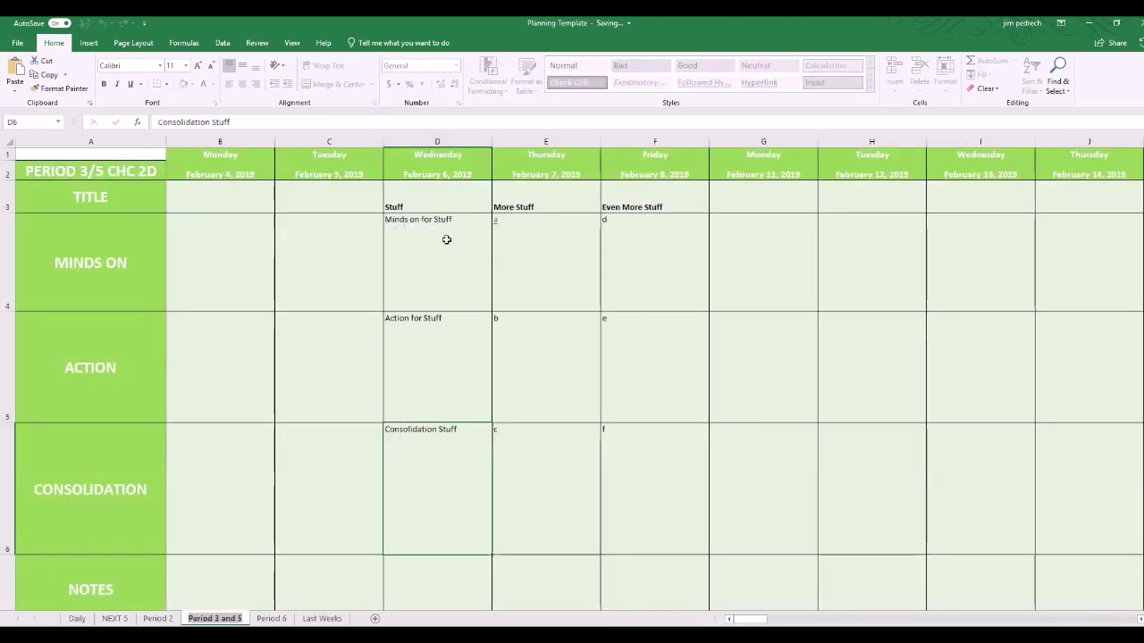
left_click(431, 216)
left_click(431, 207)
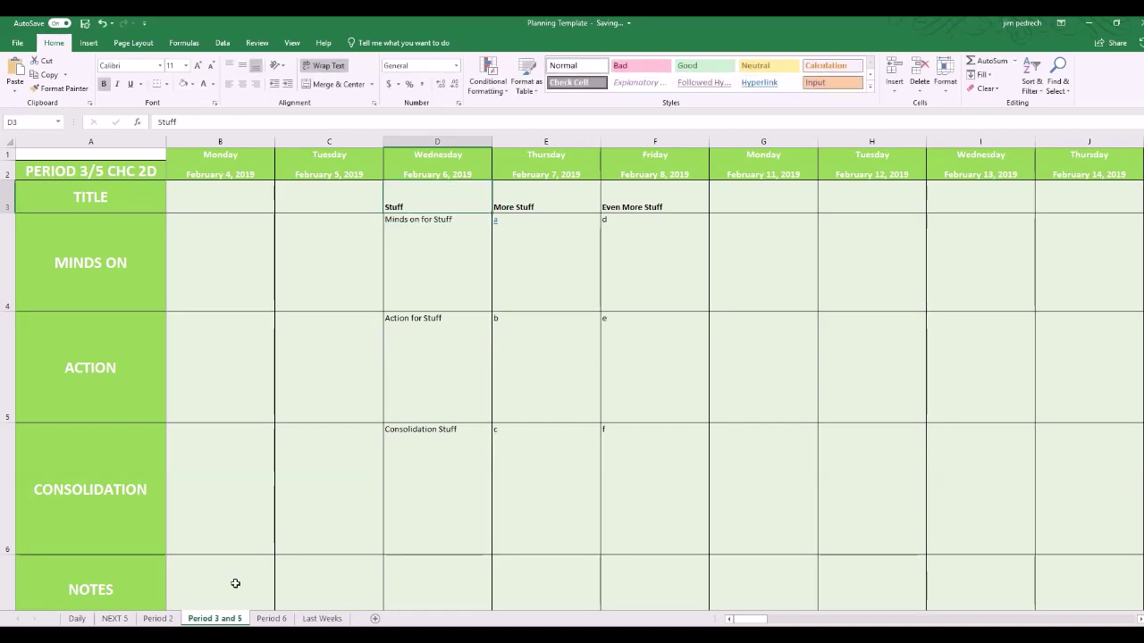
left_click(77, 618)
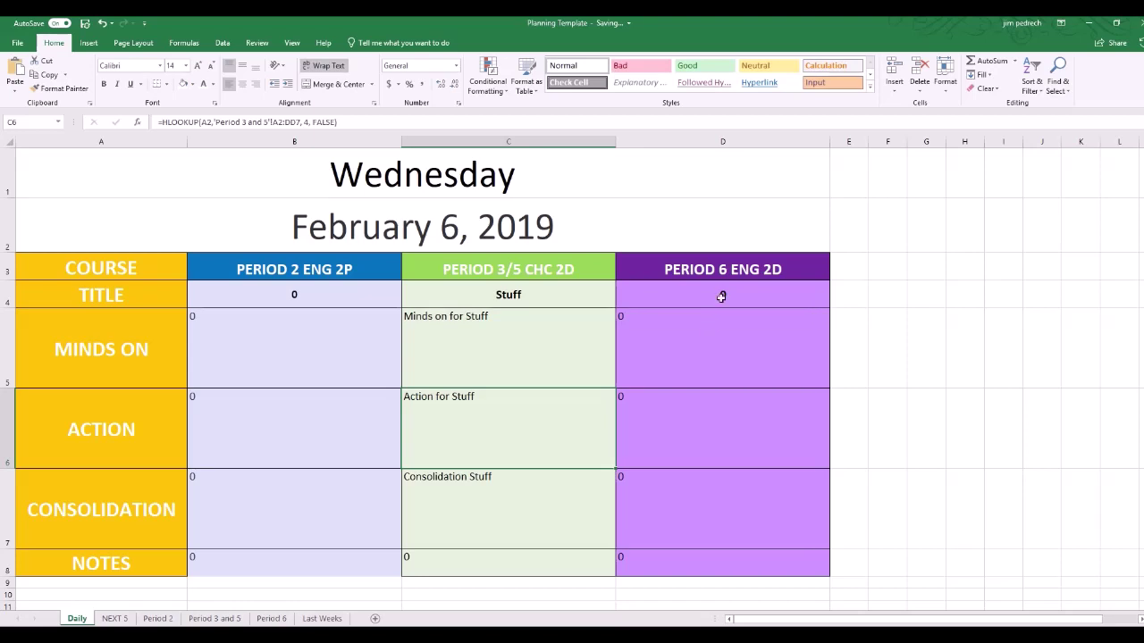
Enter "Today" as the February 6, 2019 title on the Period 2 sheet, and check the Period 2 title on the Daily sheet
left_click(363, 285)
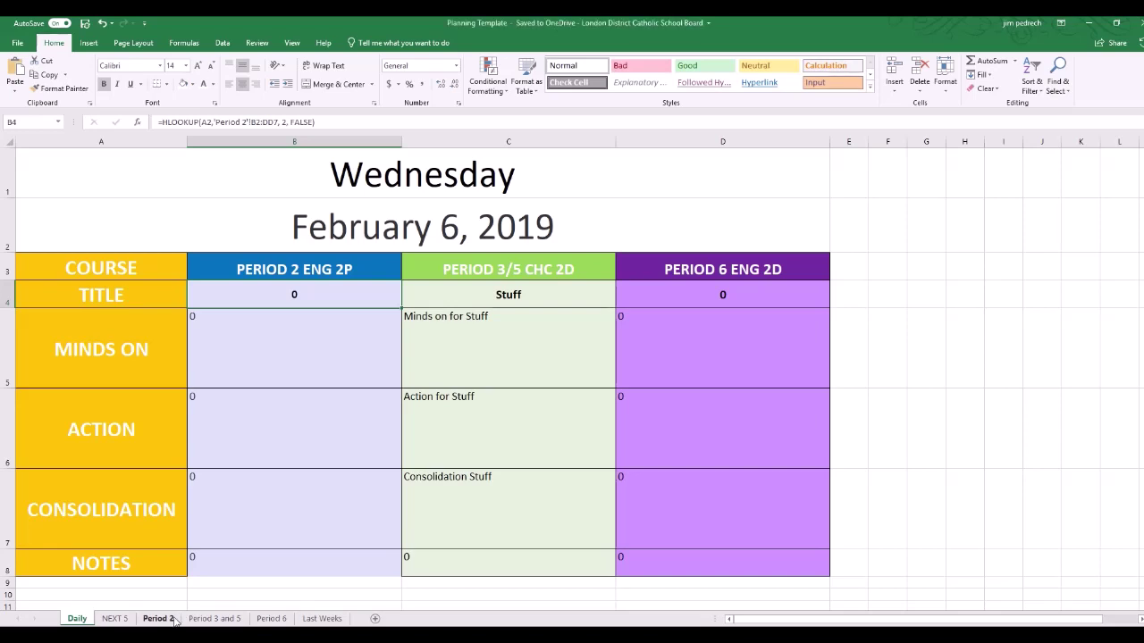
left_click(173, 621)
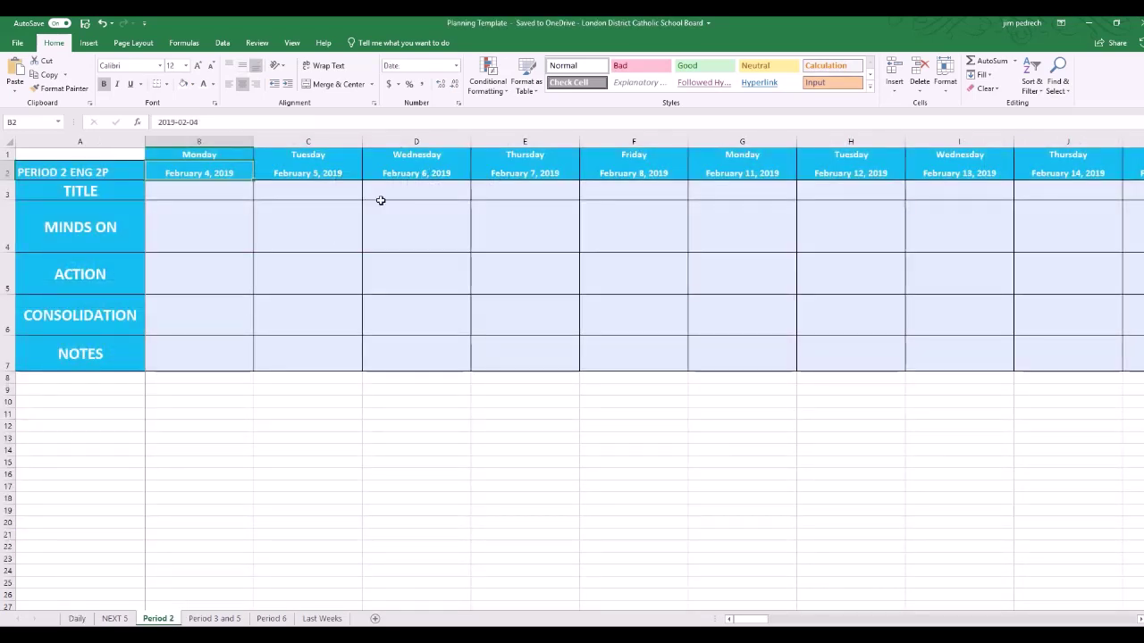
left_click(412, 190)
type("Today")
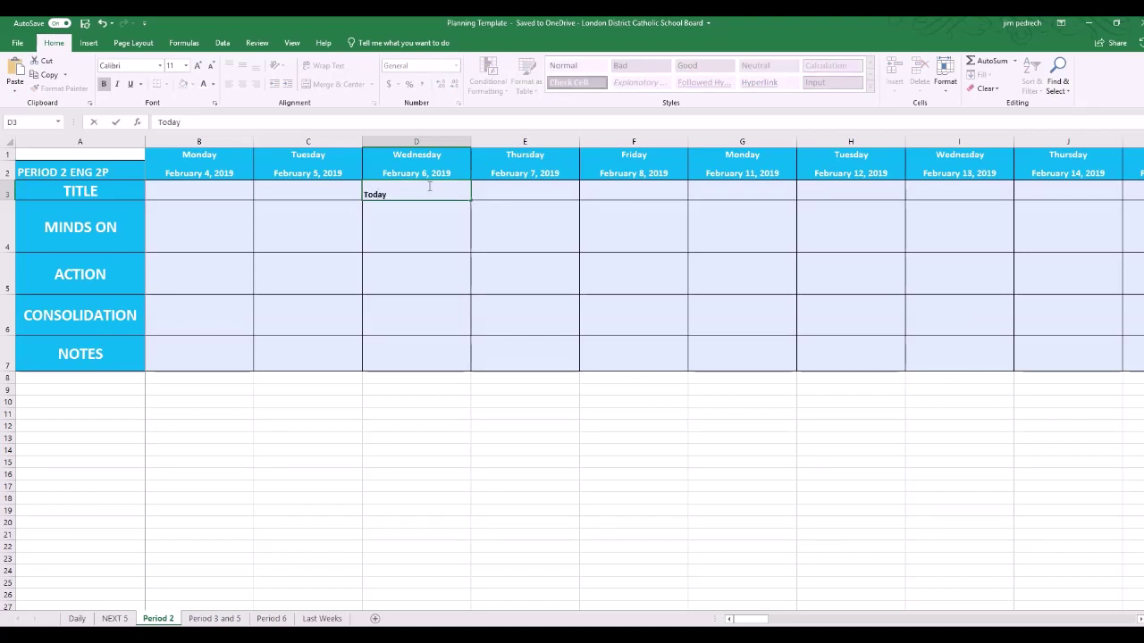
left_click(435, 226)
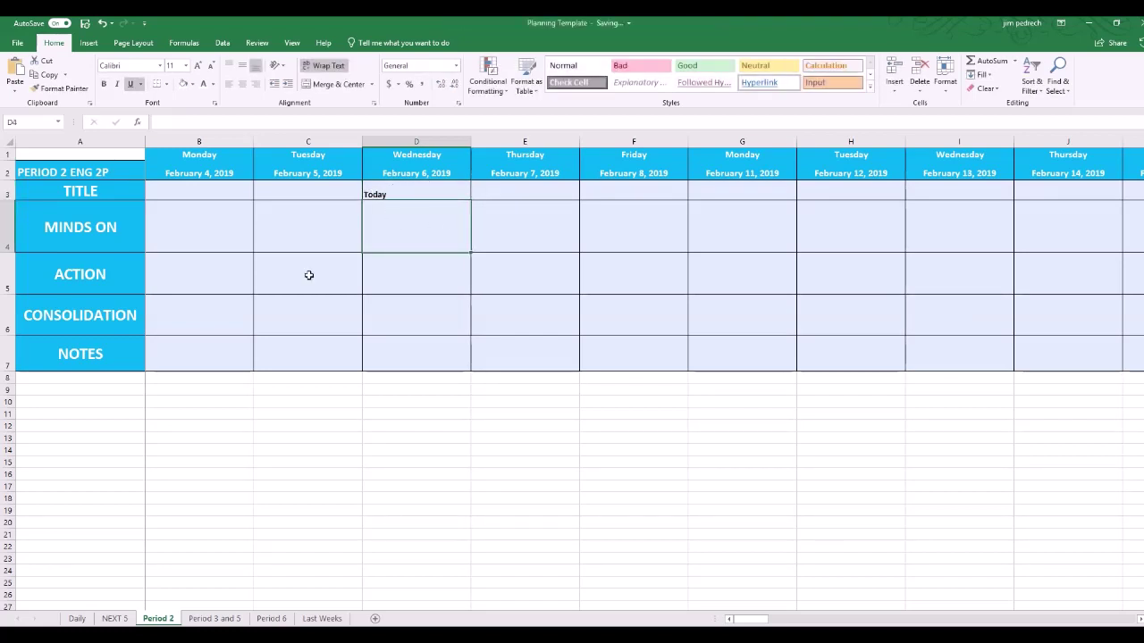
left_click(109, 619)
left_click(77, 618)
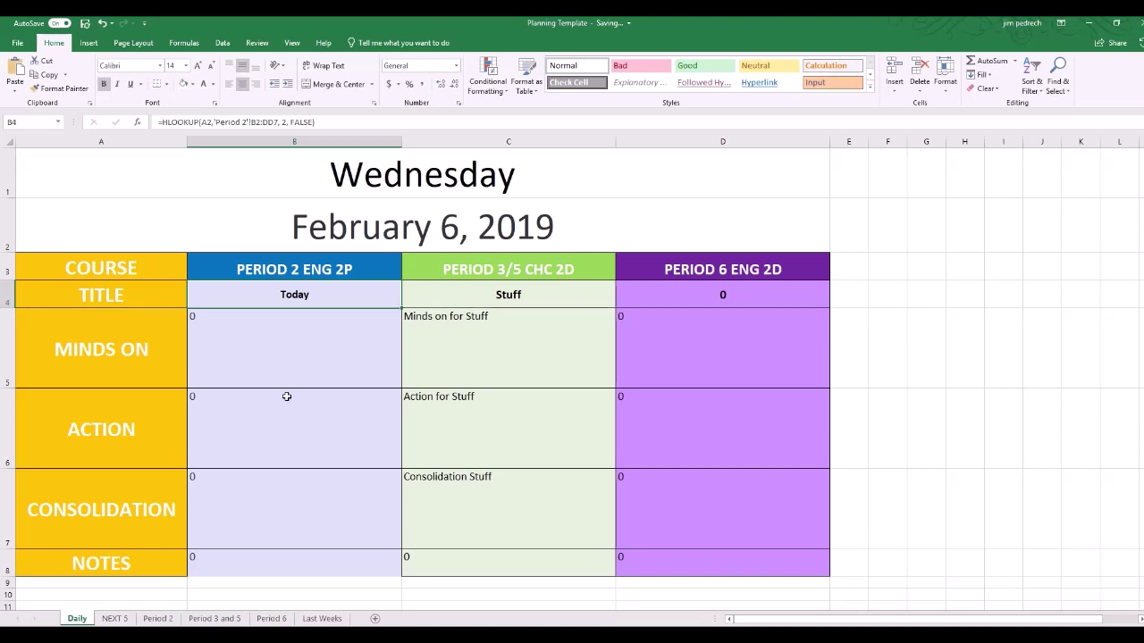
Examine the NEXT 5 sheet's title lookups for Tuesday and the weekday and date formulas for its first day
left_click(115, 620)
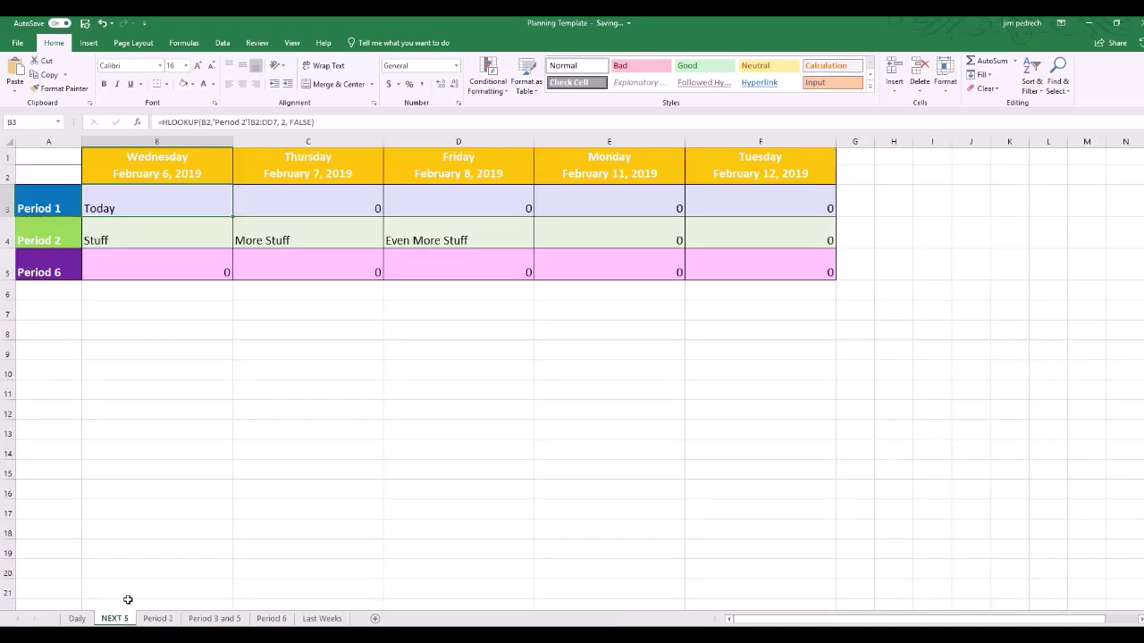
left_click(238, 370)
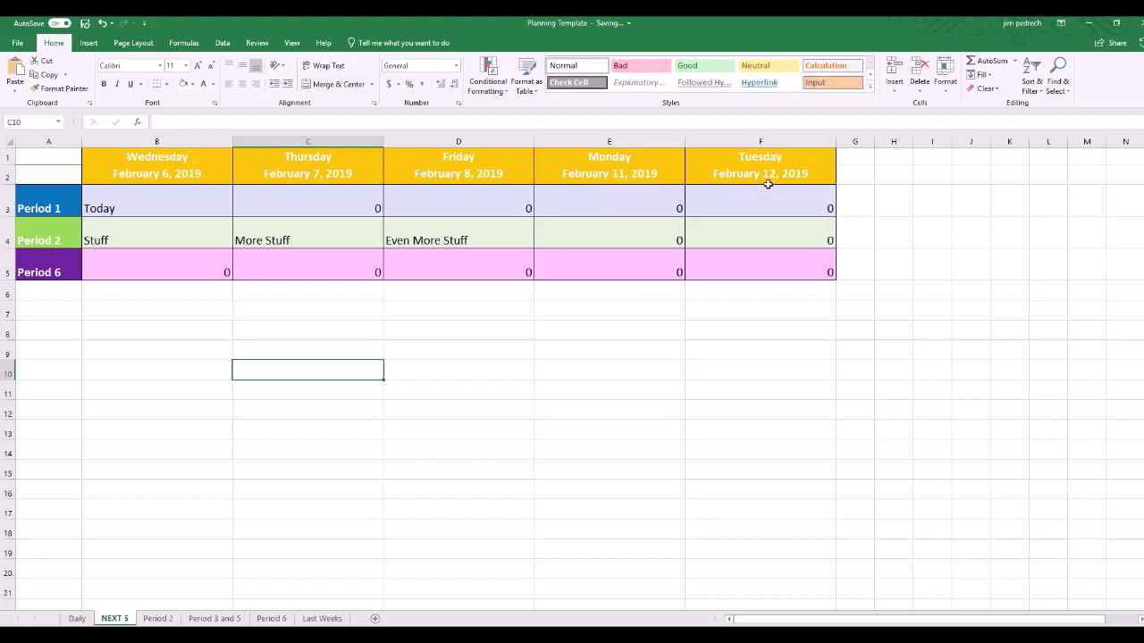
left_click(716, 204)
left_click(725, 225)
left_click(741, 256)
left_click(751, 235)
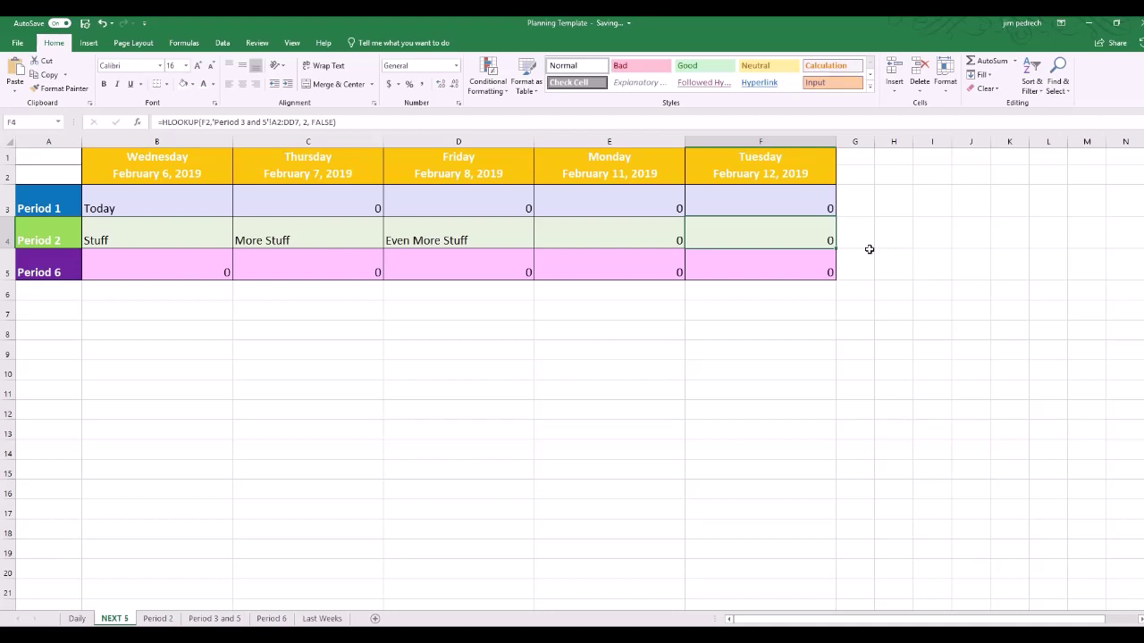
left_click(179, 159)
left_click(177, 170)
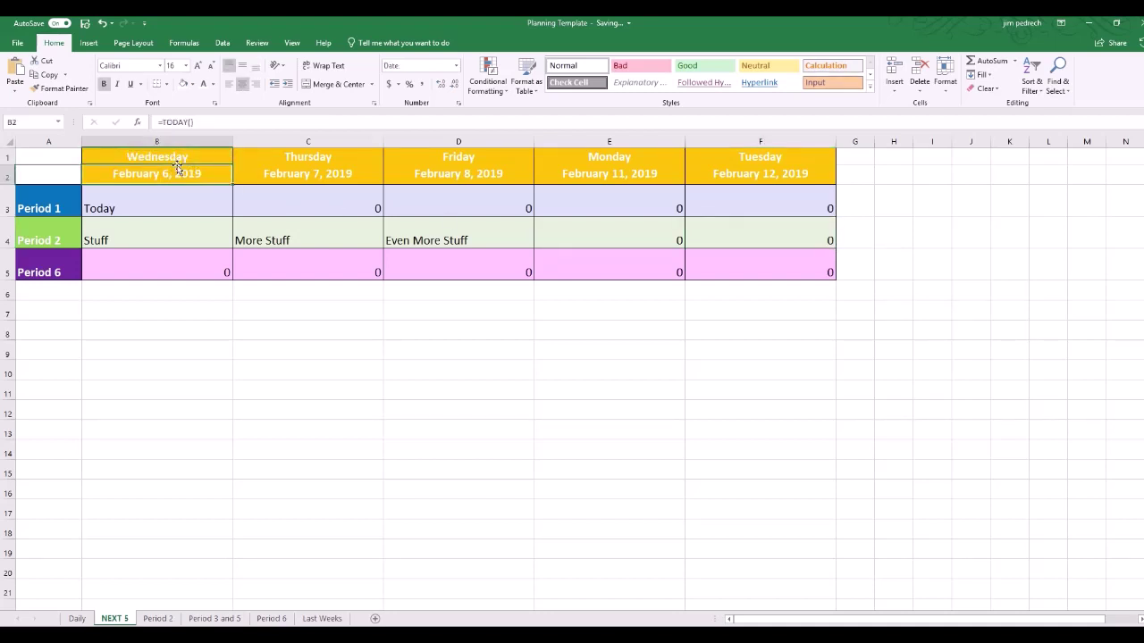
left_click(175, 158)
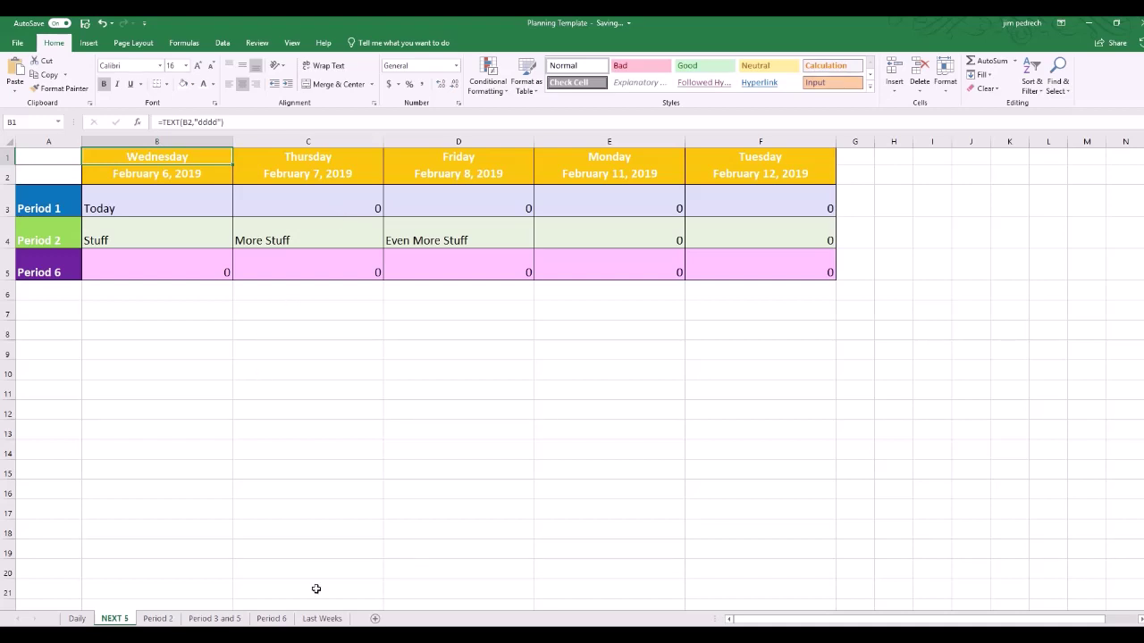
Review the end-of-semester overview on the Last Weeks sheet and the Period 2 and Period 3 and 5 planning sheets
left_click(321, 619)
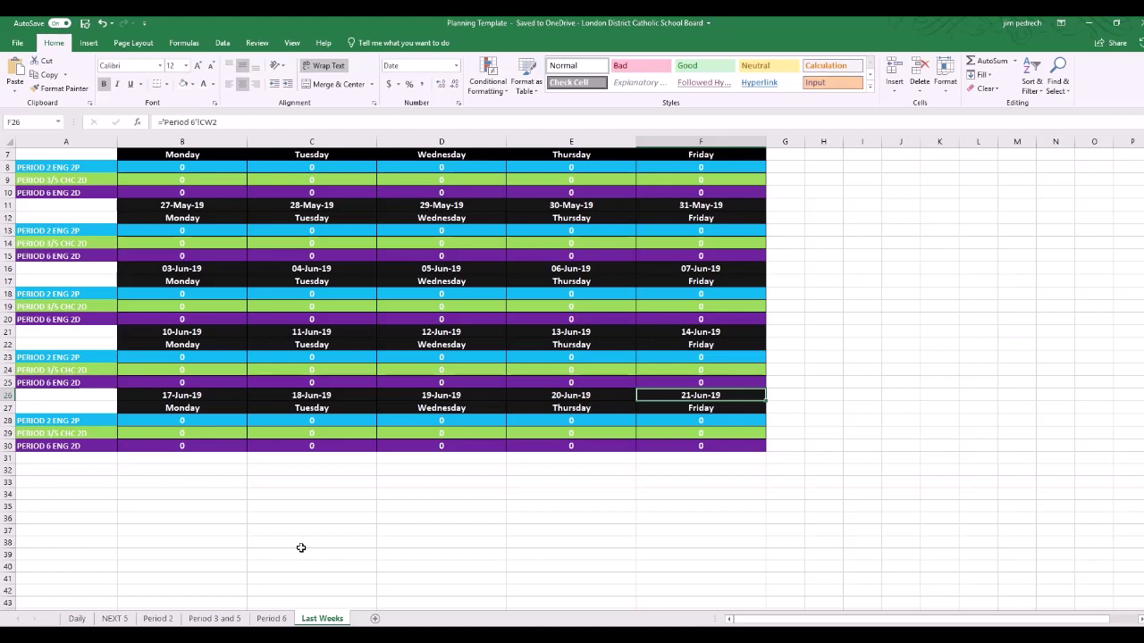
left_click(158, 618)
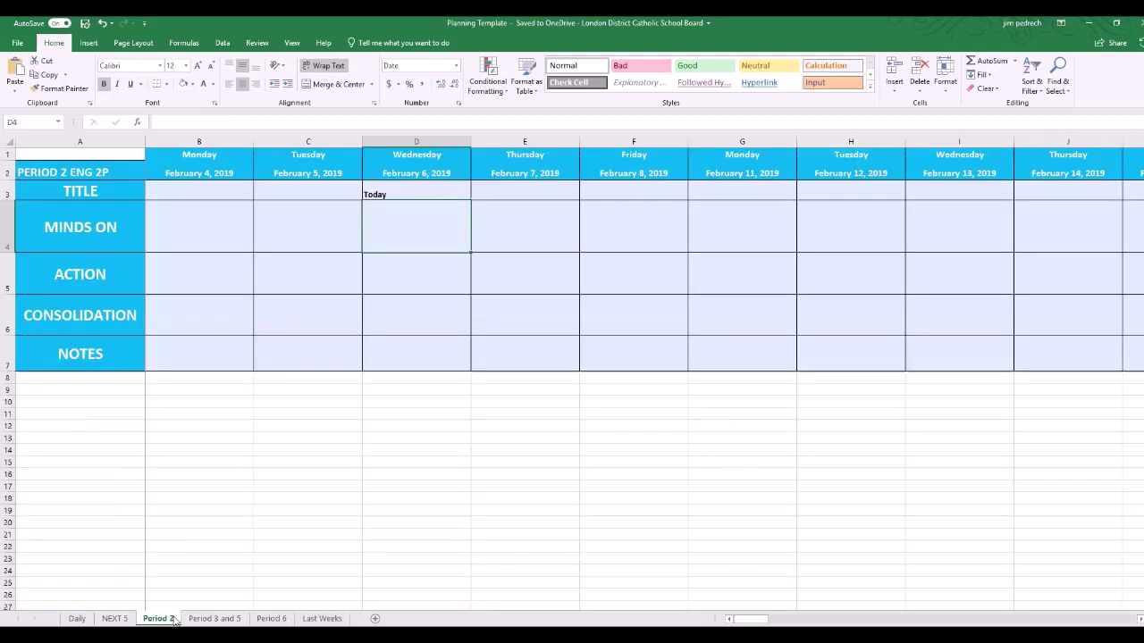
left_click(215, 618)
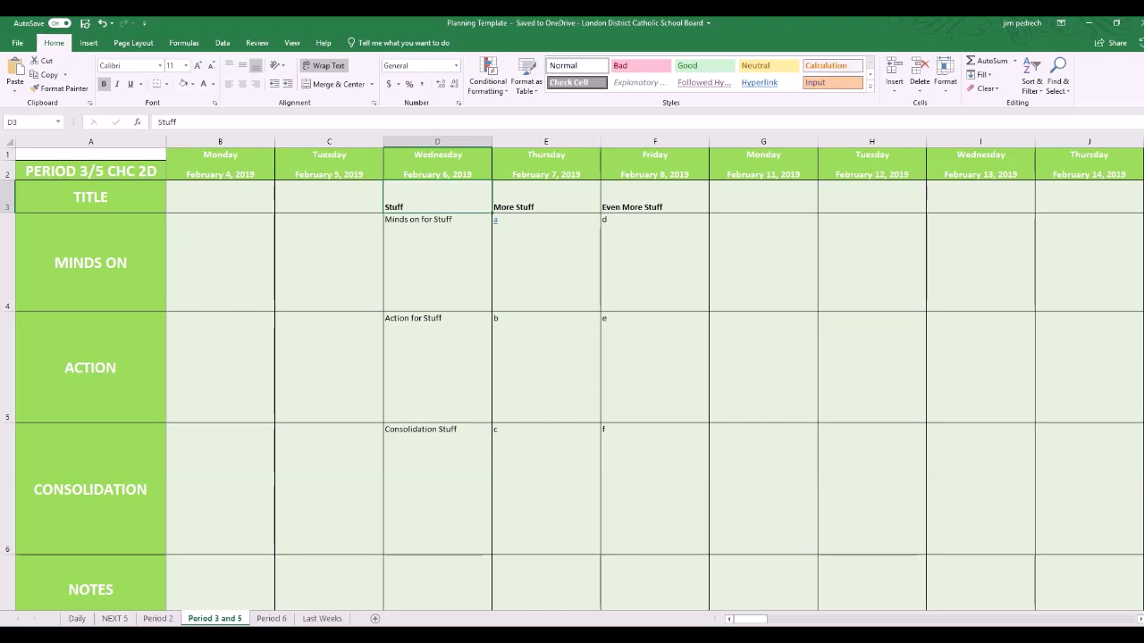
Switch to the 1 PLANNING workbook and copy the Period 6 lesson plans from February 6 to 16, 2017, title through notes rows
mouse_move(399, 636)
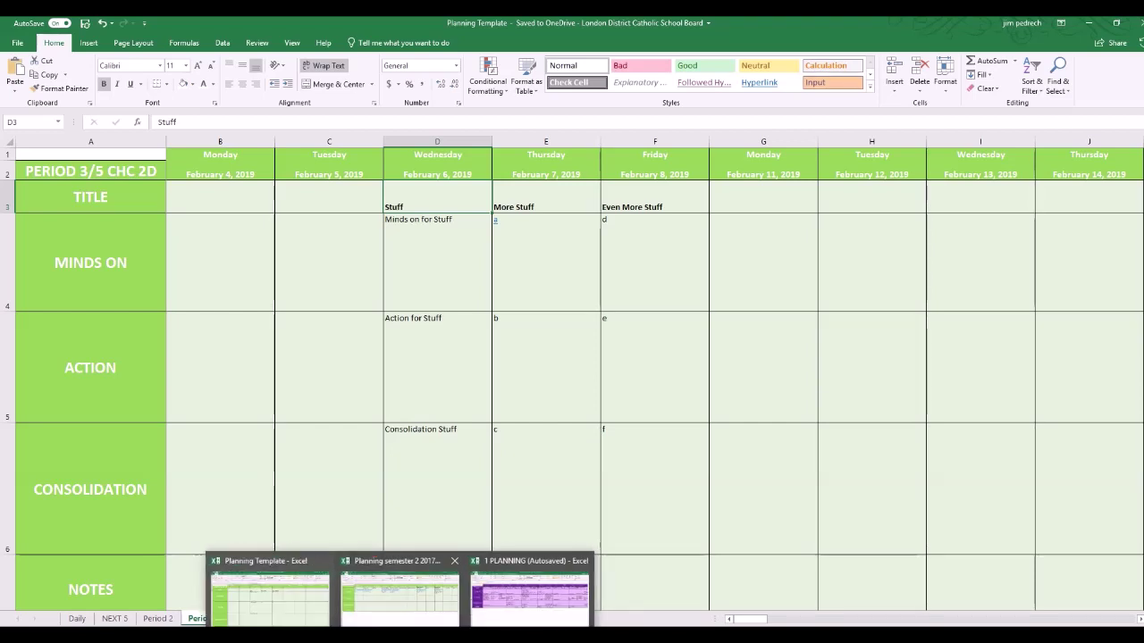
left_click(478, 597)
left_click(148, 206)
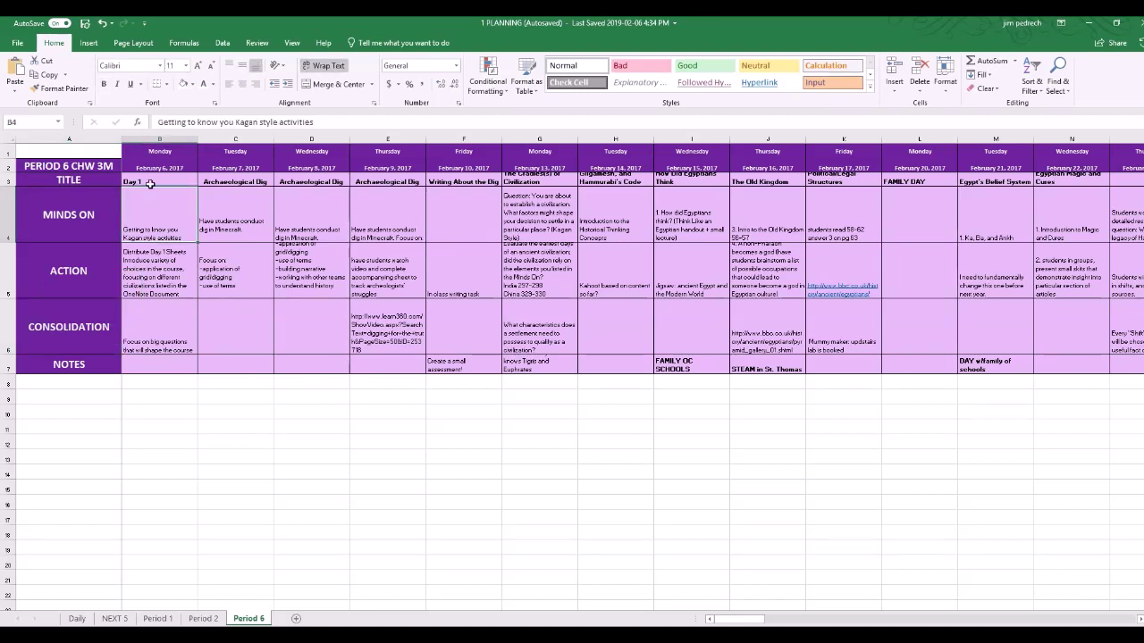
left_click_drag(149, 181, 766, 367)
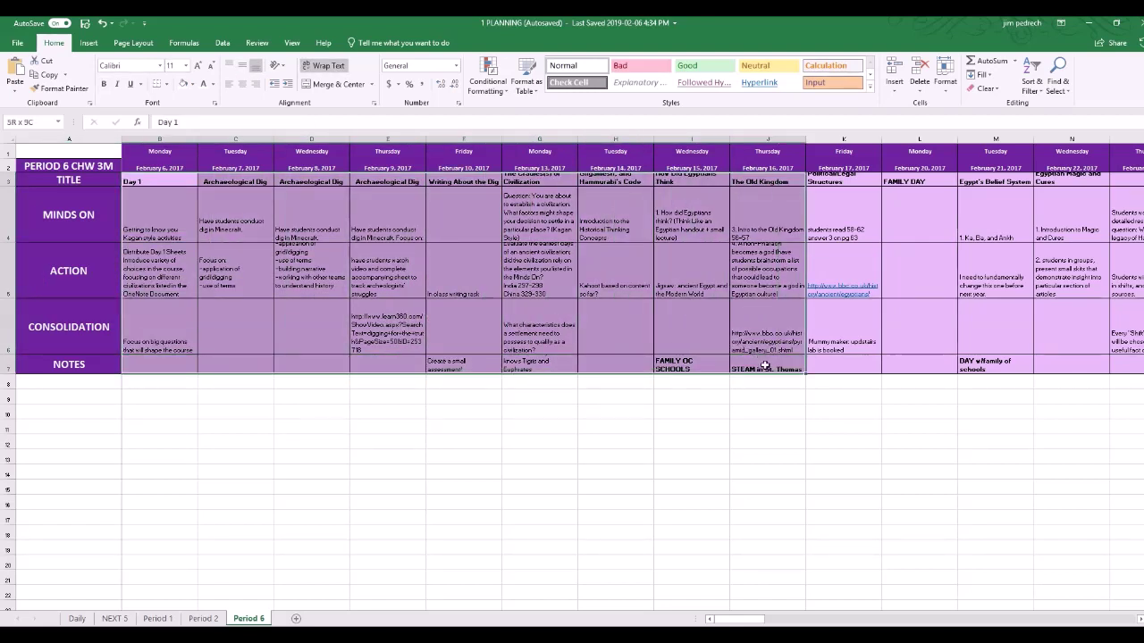
right_click(765, 366)
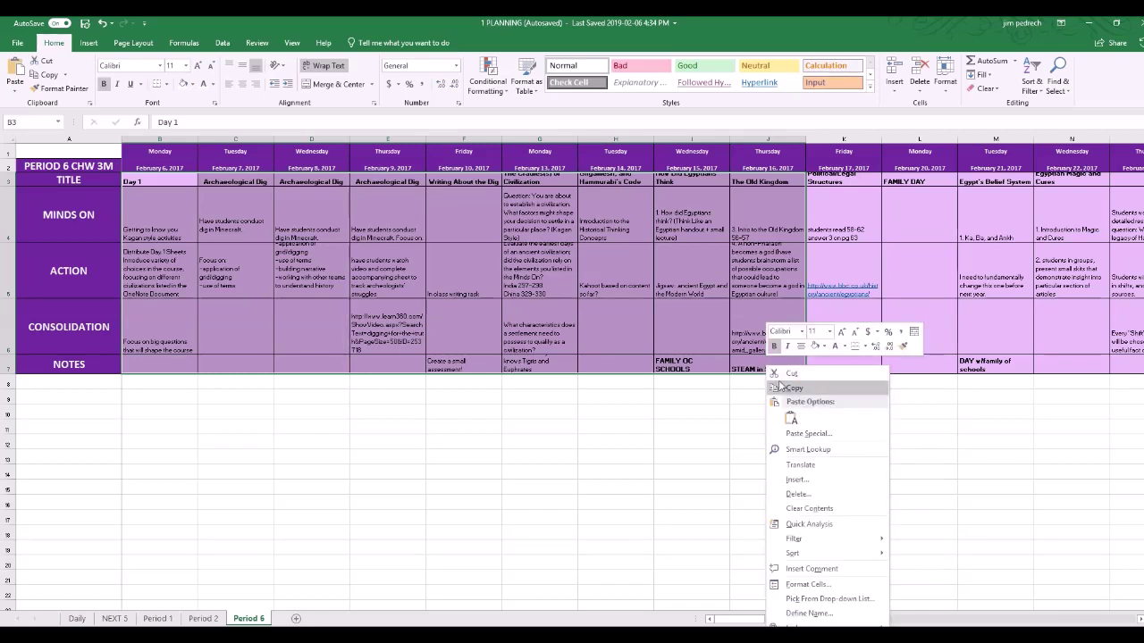
left_click(780, 386)
Return to the Planning Template workbook and paste the copied lessons as values on the Period 3 and 5 sheet, starting at the February 6, 2019 title
left_click(399, 642)
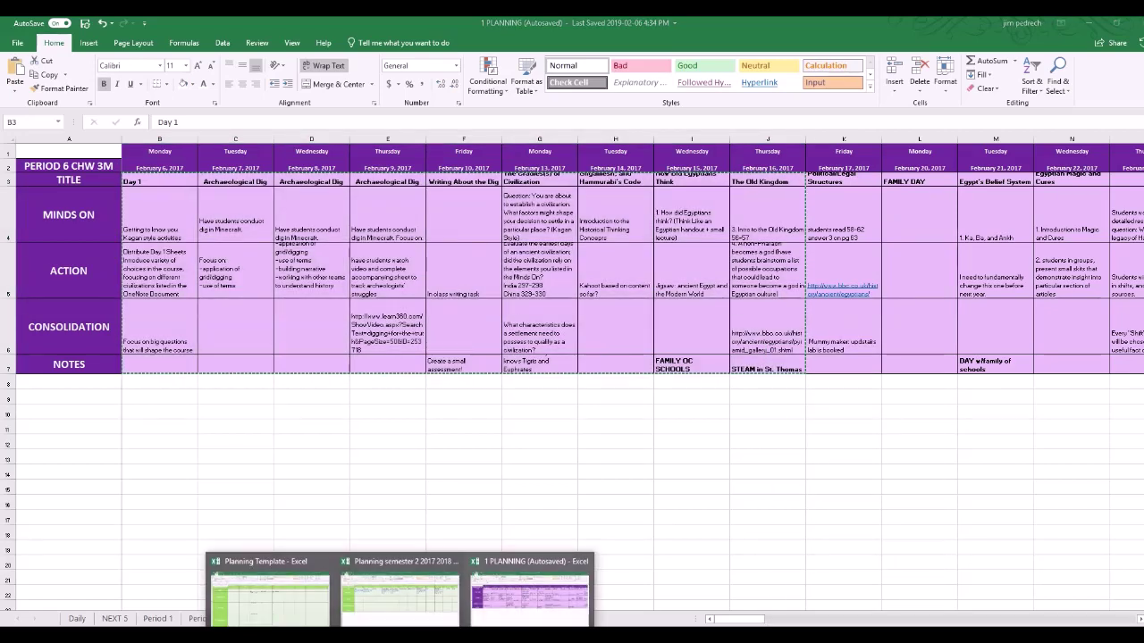
left_click(400, 592)
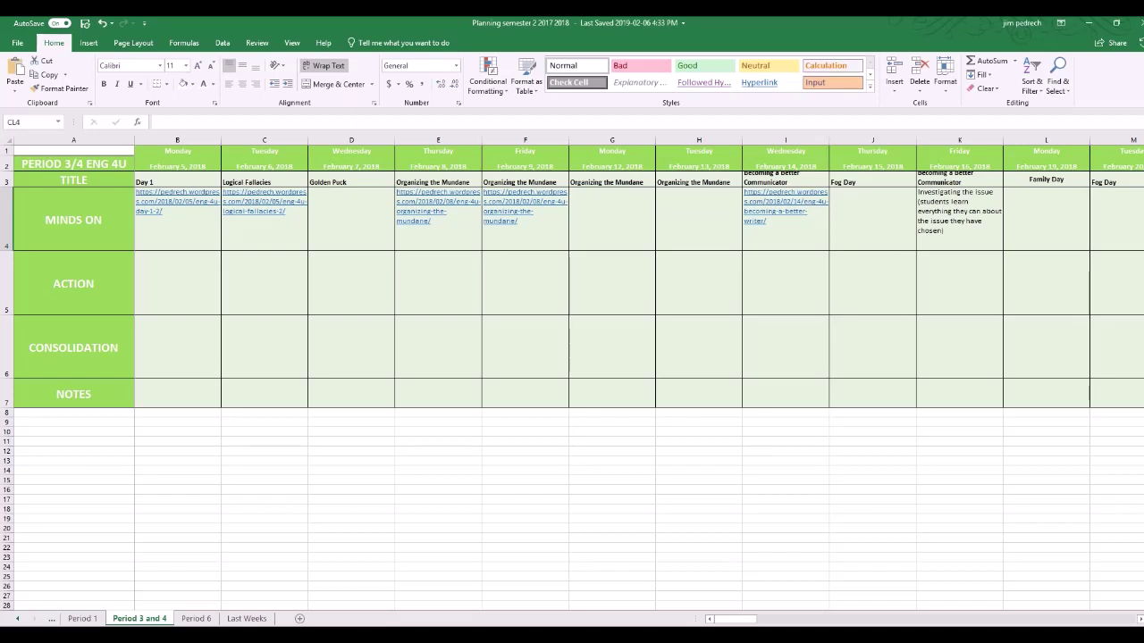
left_click(295, 590)
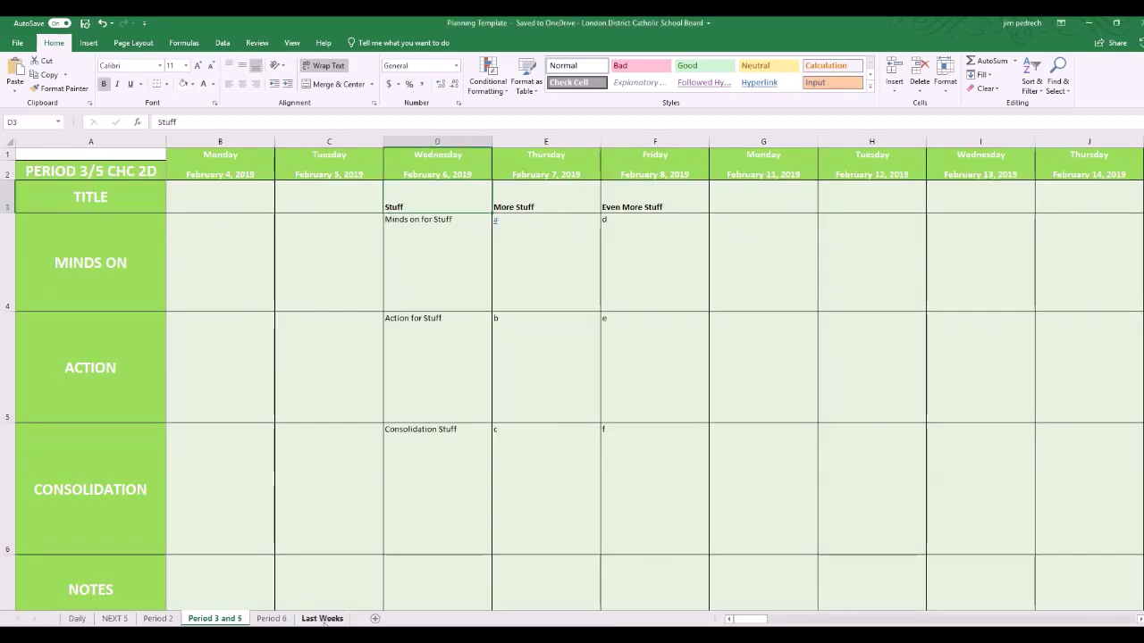
right_click(423, 204)
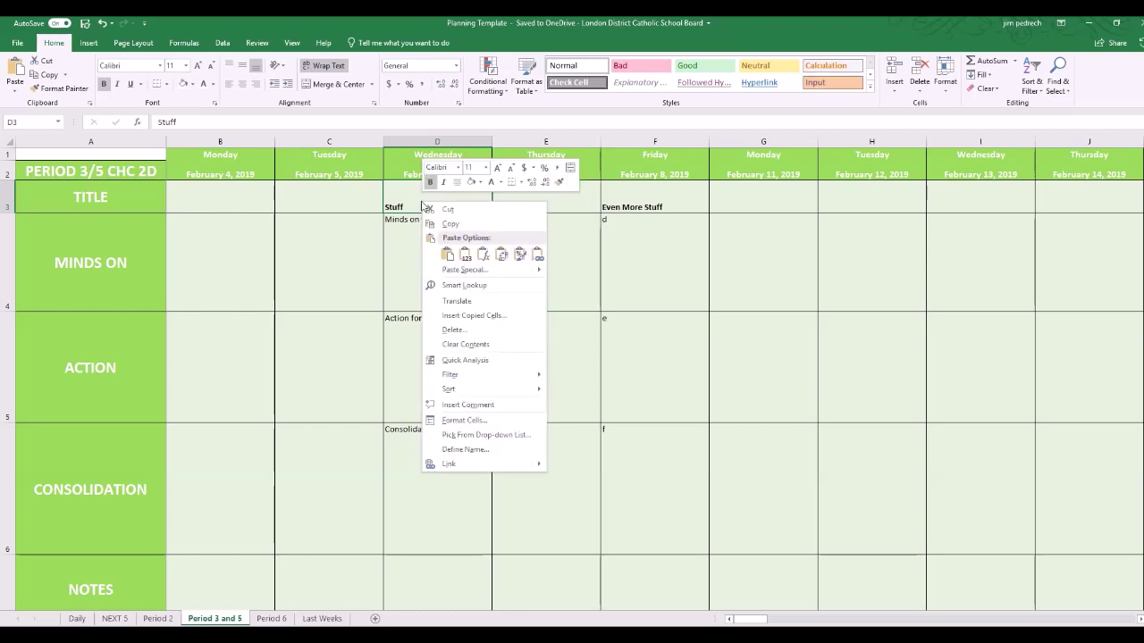
right_click(408, 204)
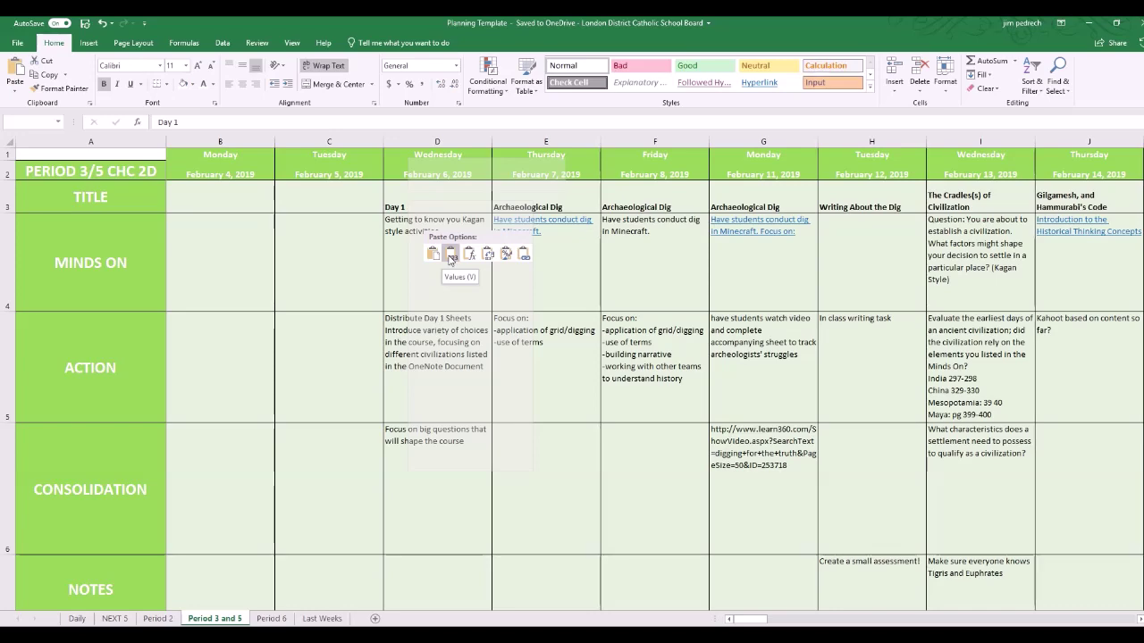
left_click(451, 258)
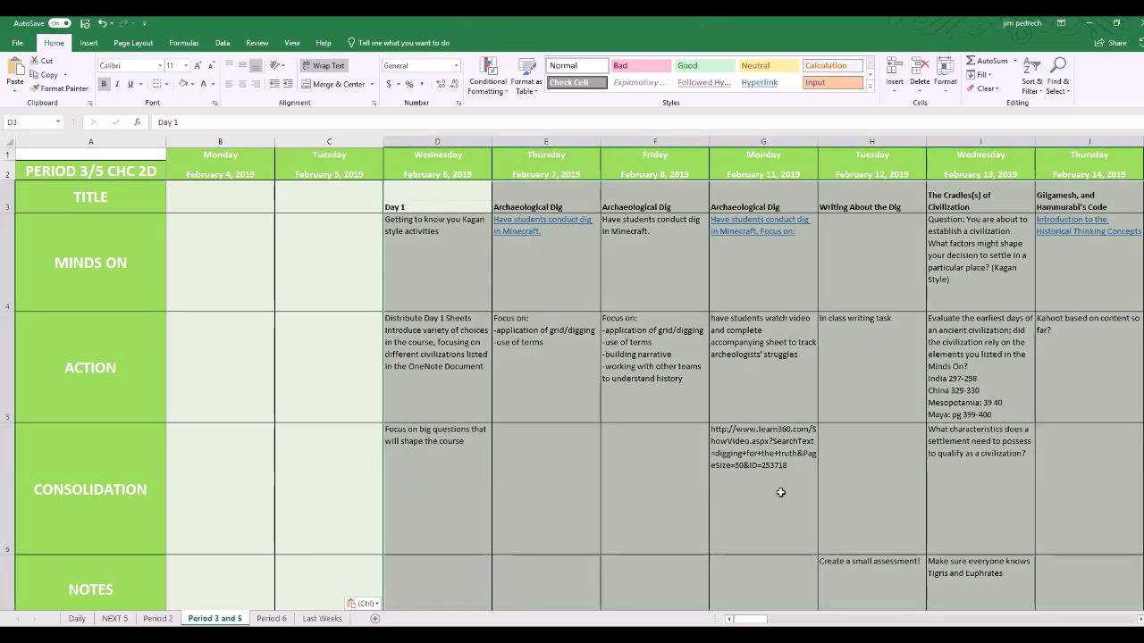
left_click(858, 552)
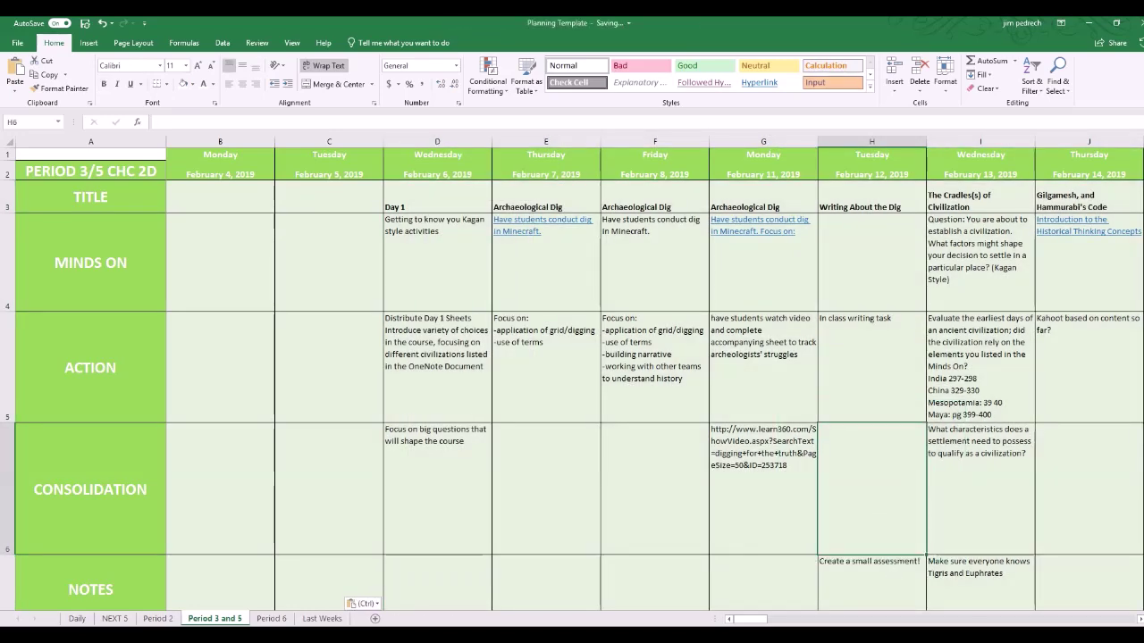
scroll(858, 552, "down", 1)
scroll(884, 515, "down", 1)
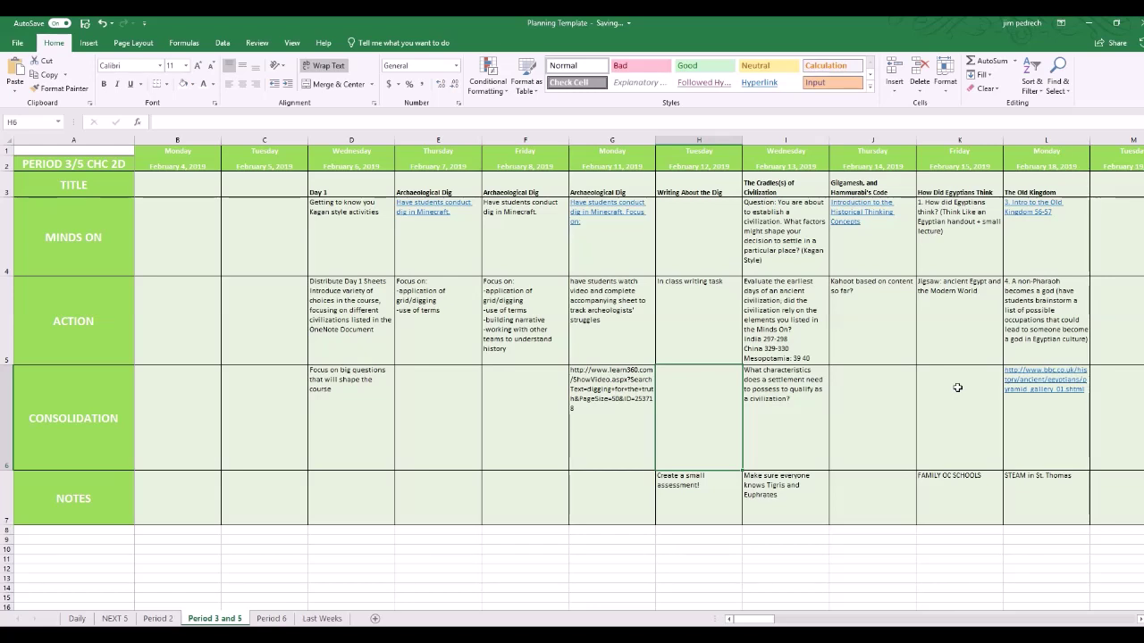
left_click(550, 429)
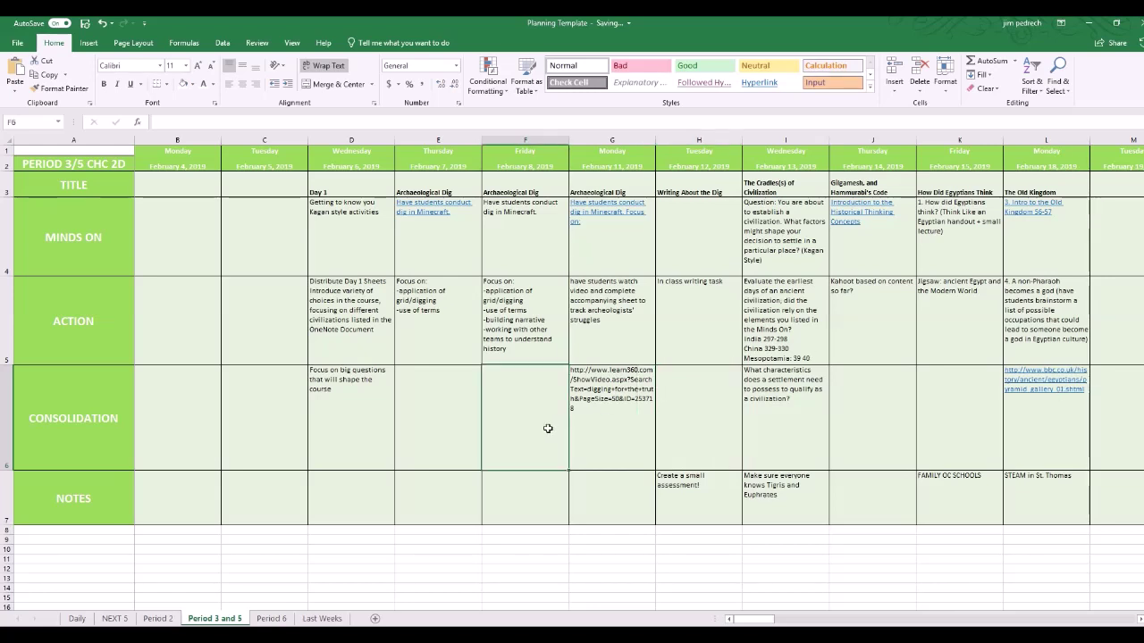
left_click(467, 429)
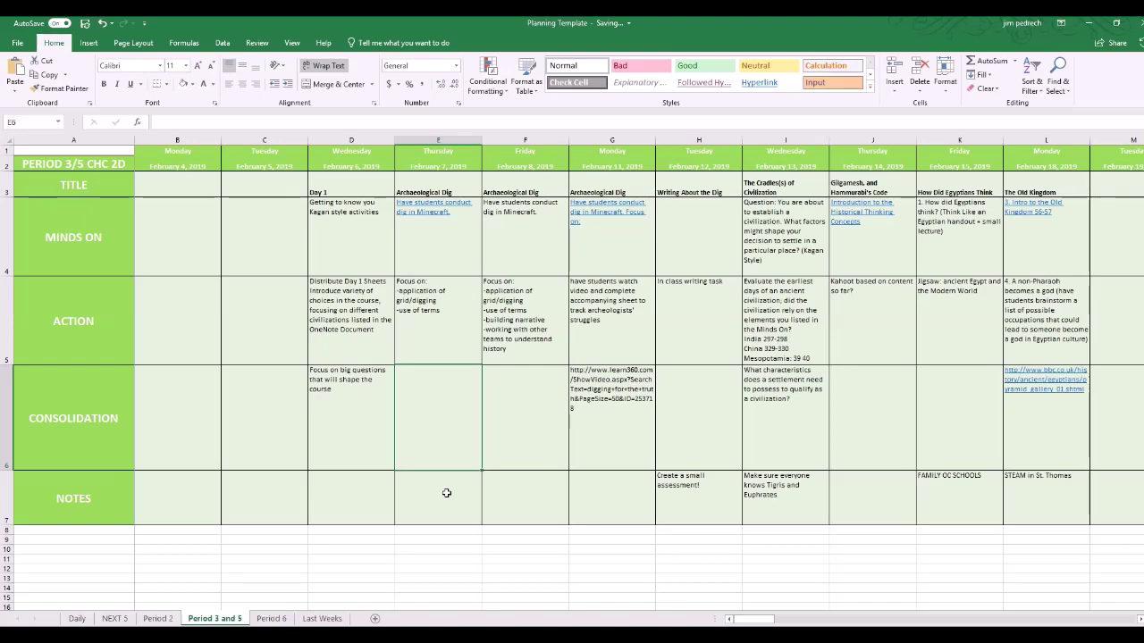
left_click(378, 499)
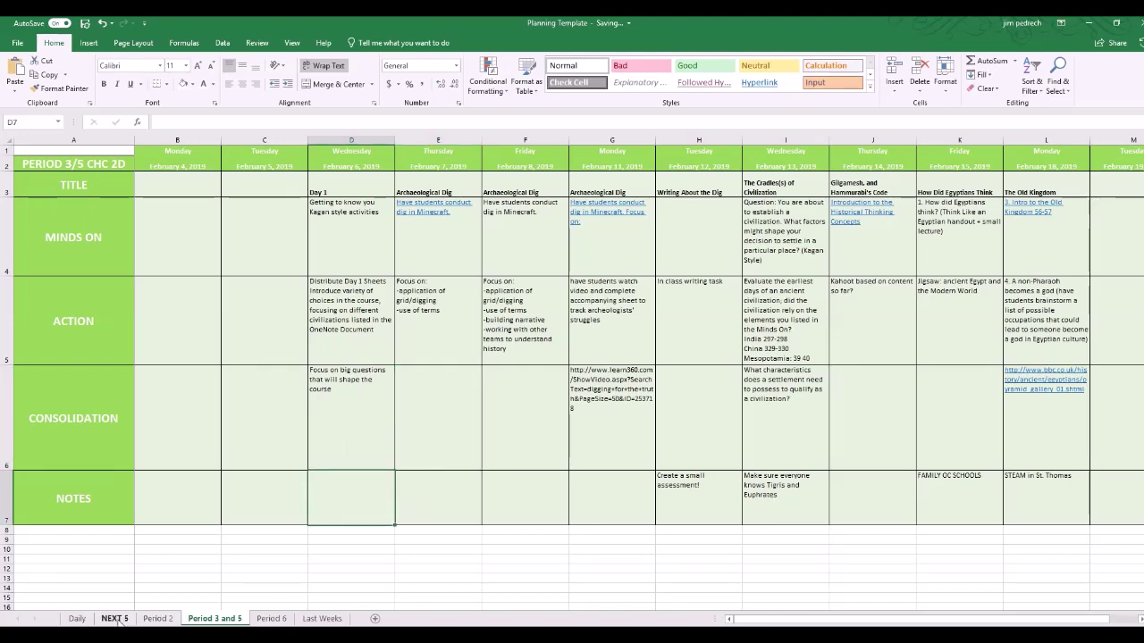
Check the pasted Period 3/5 lessons in the NEXT 5 sheet's green title row and on the Daily sheet
left_click(115, 619)
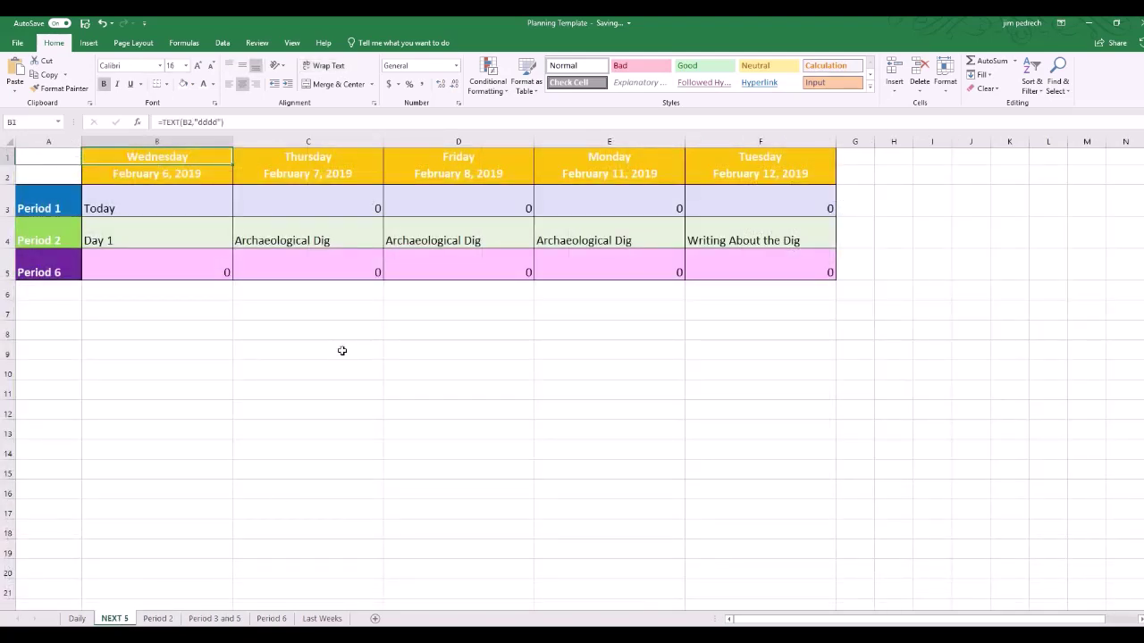
left_click(316, 235)
left_click(393, 234)
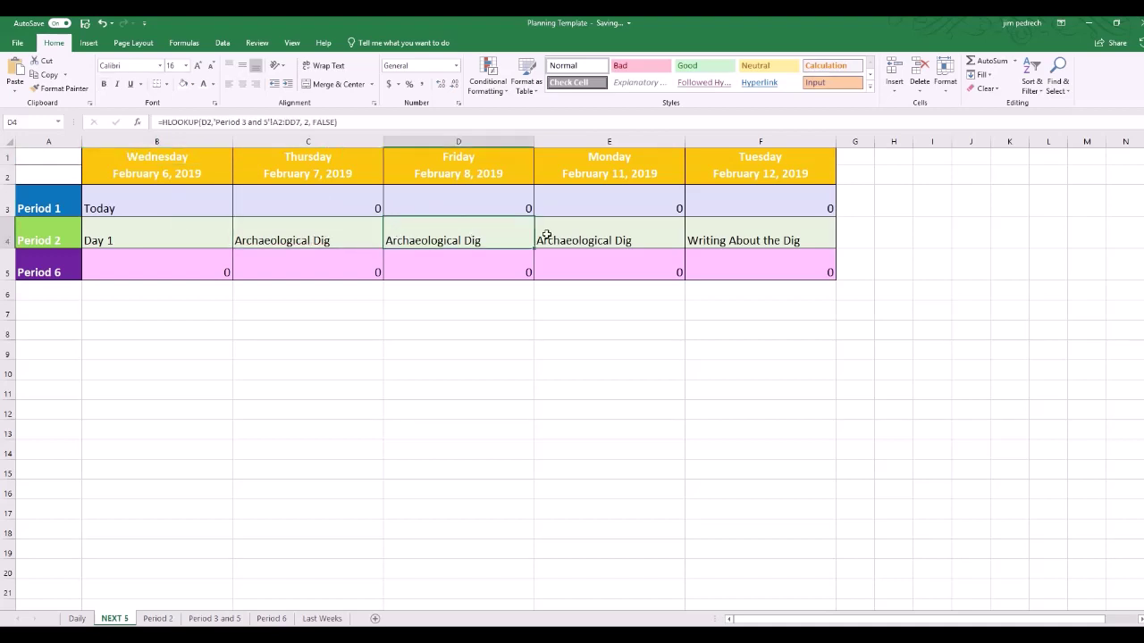
left_click(541, 235)
left_click(697, 234)
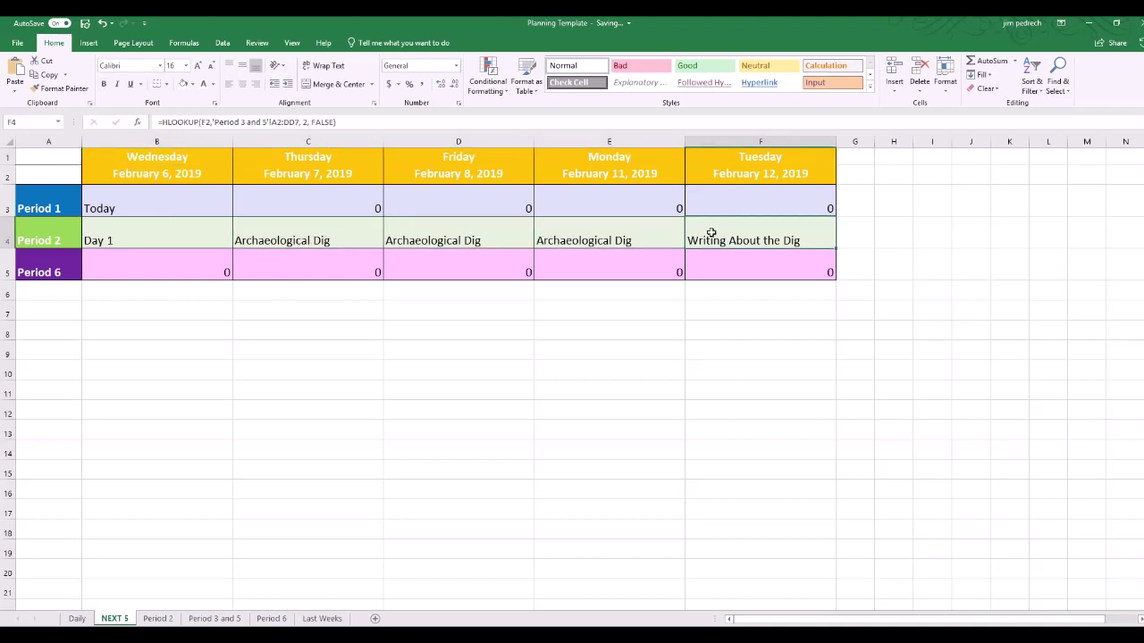
left_click(277, 232)
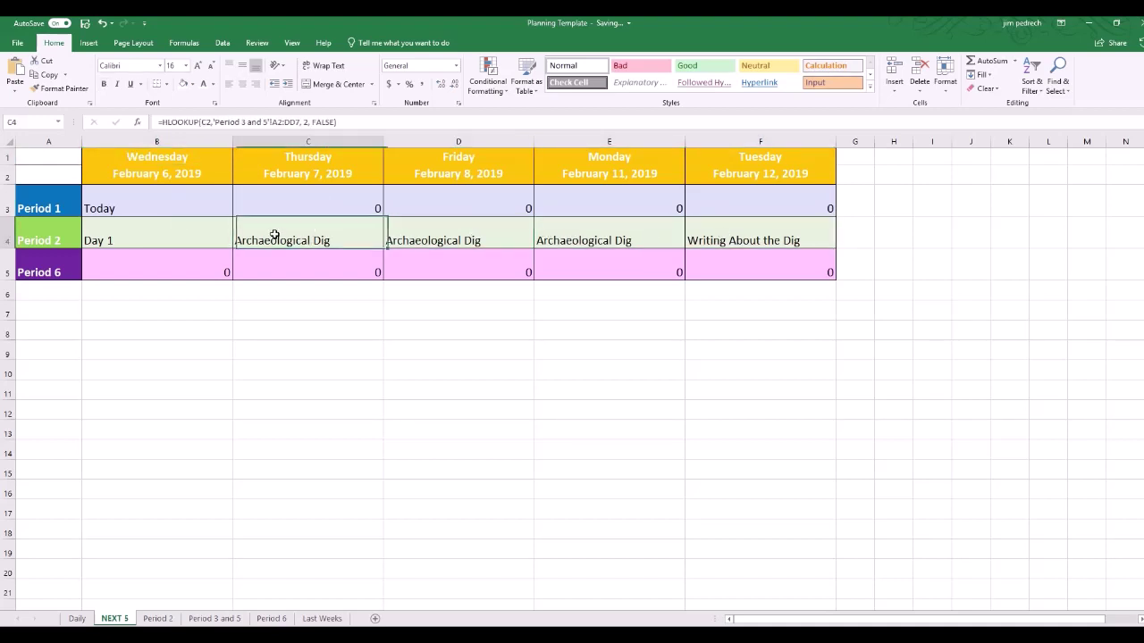
left_click(434, 237)
left_click(577, 237)
left_click(713, 238)
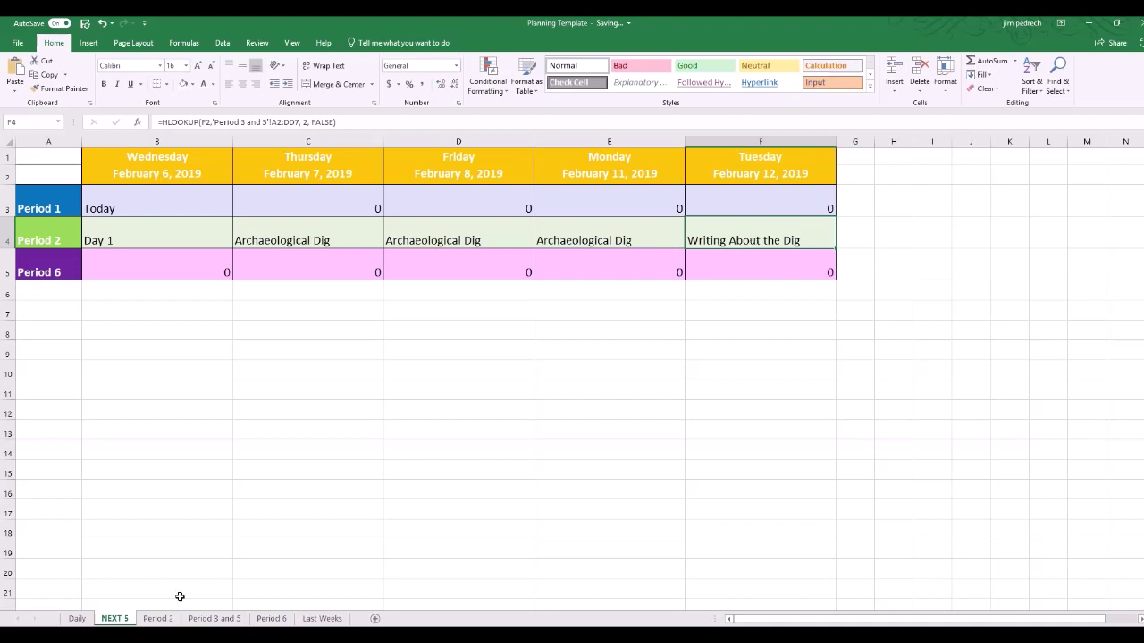
left_click(71, 623)
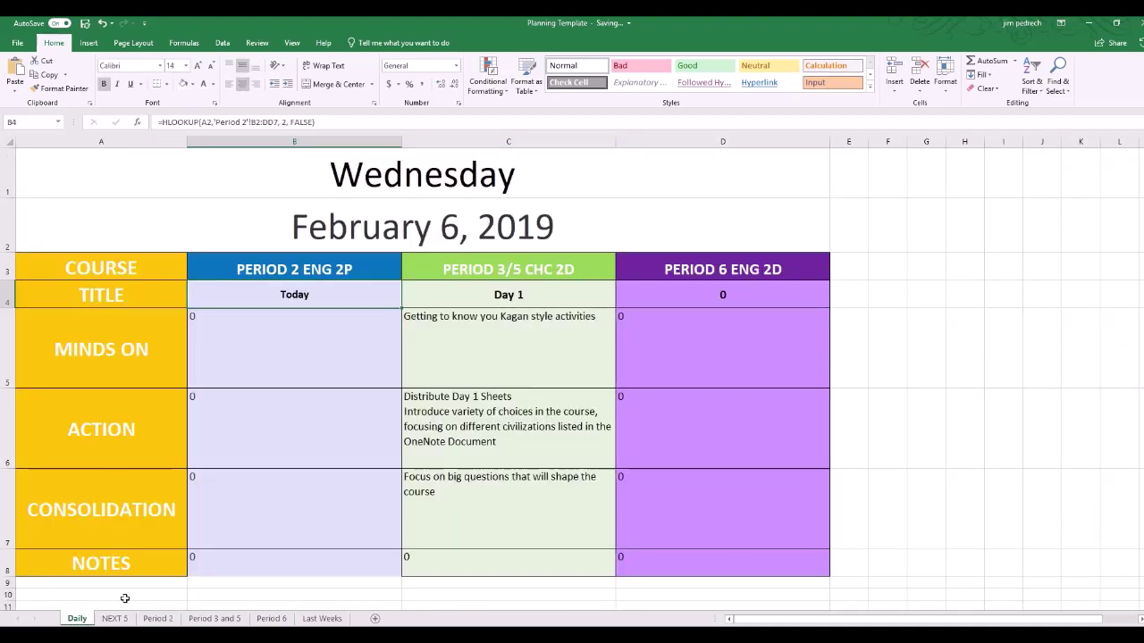